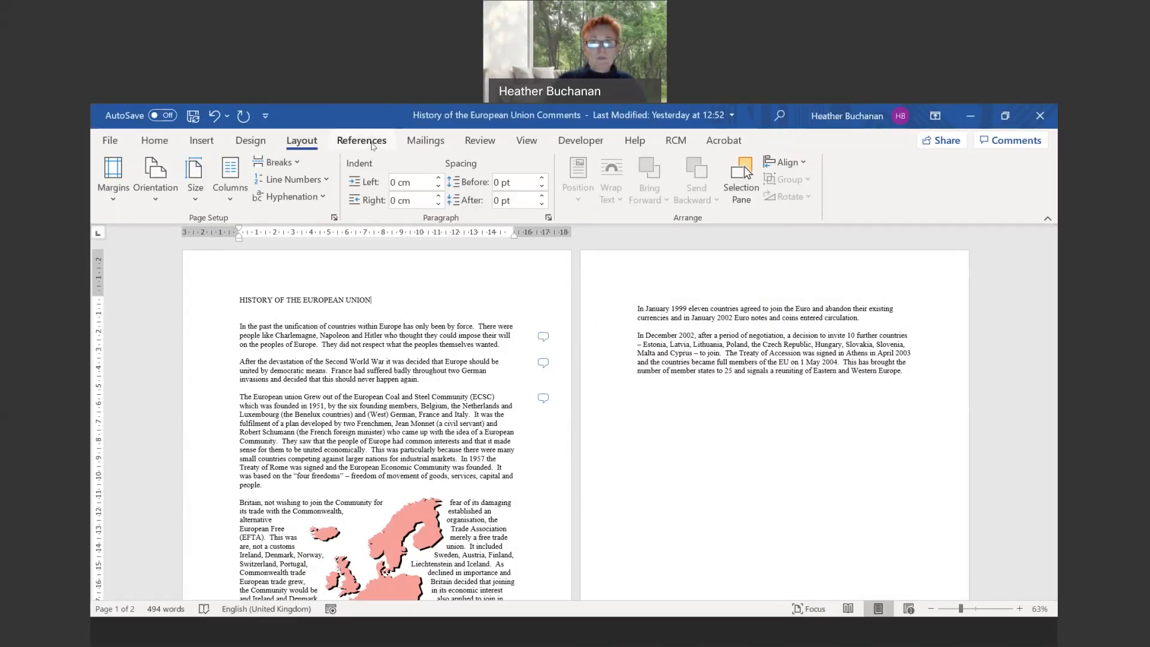
# - Insert an endnote after the essay title with the text 'Spource; The Internet'
pyautogui.click(378, 142)
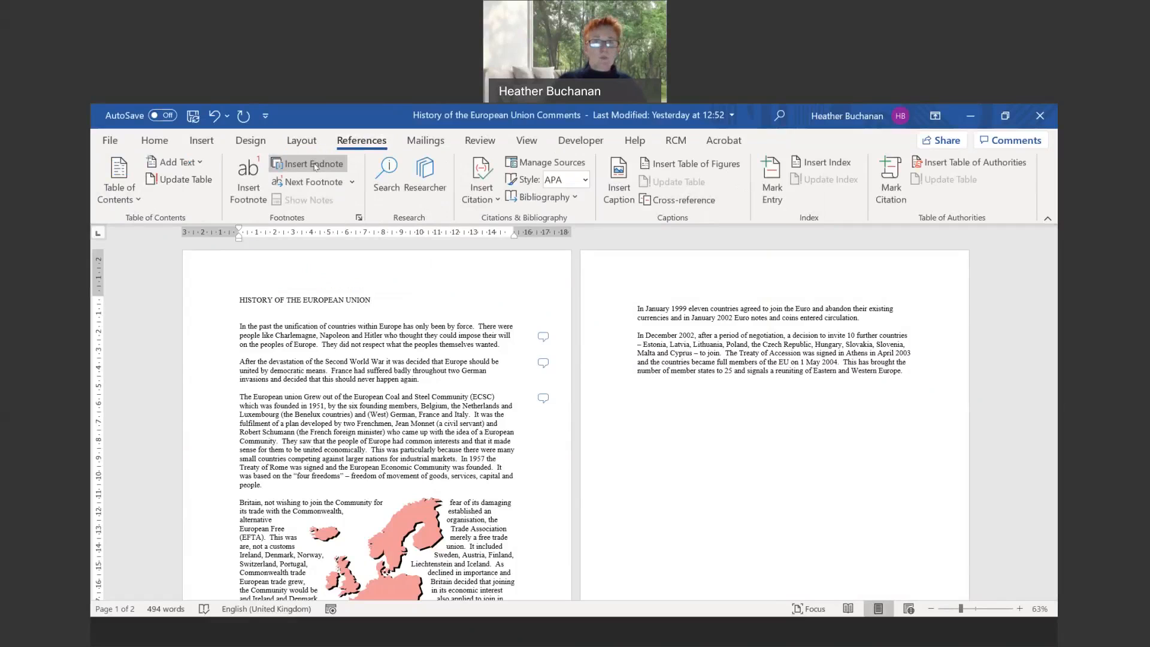
pyautogui.click(316, 165)
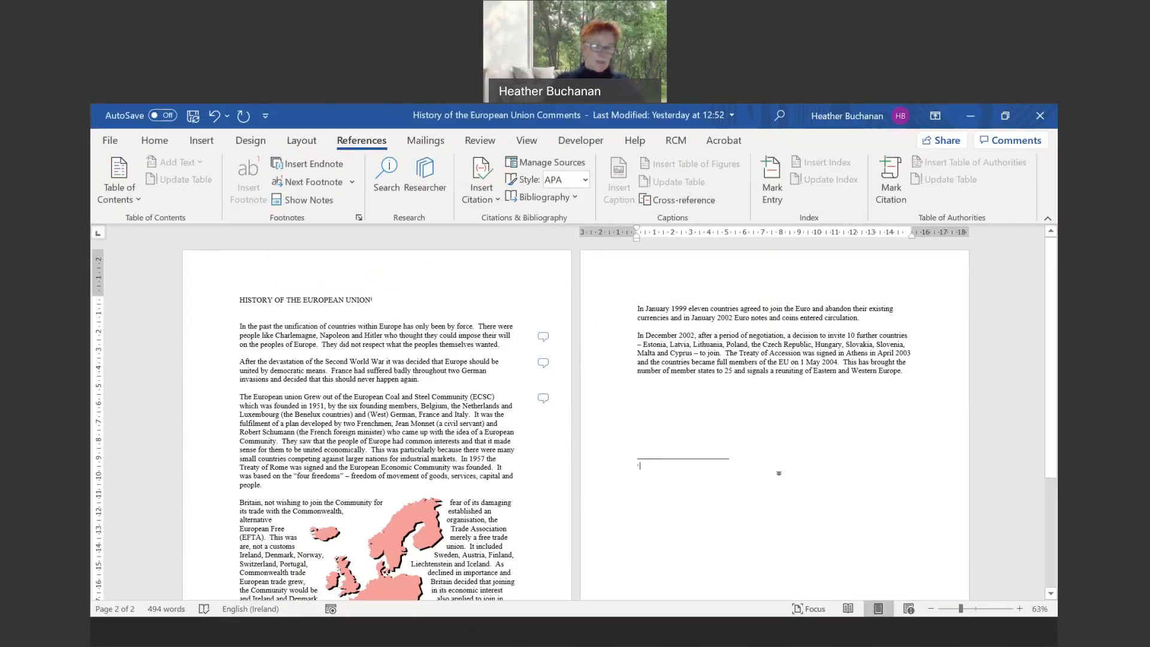
pyautogui.write('Sp')
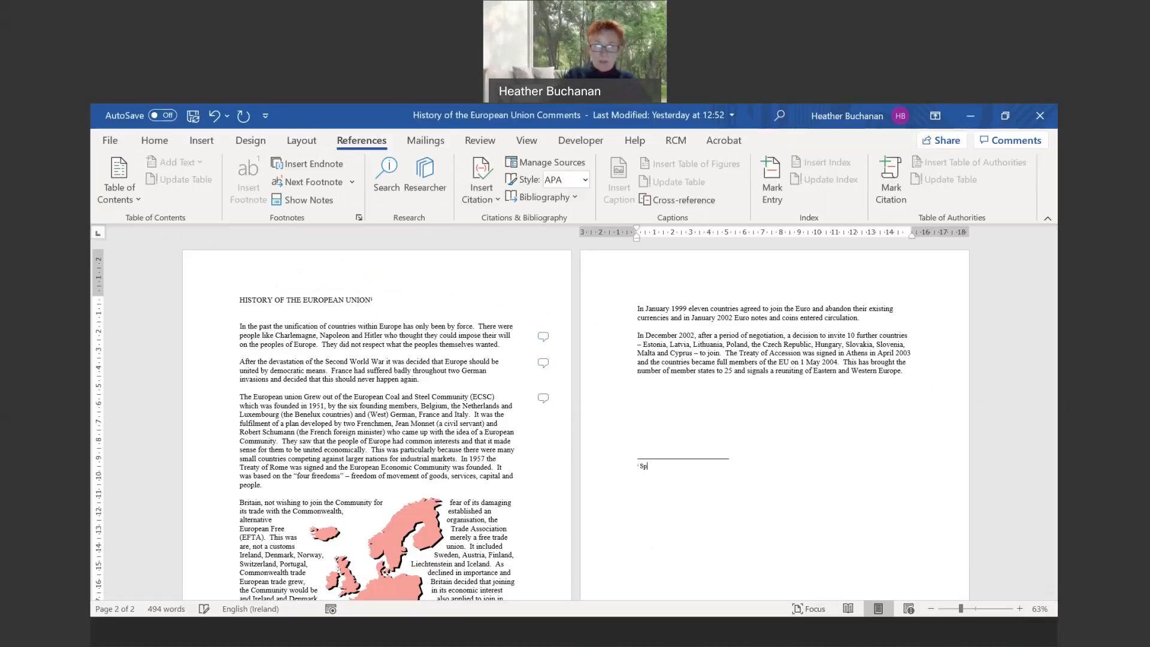
pyautogui.write('ource; ')
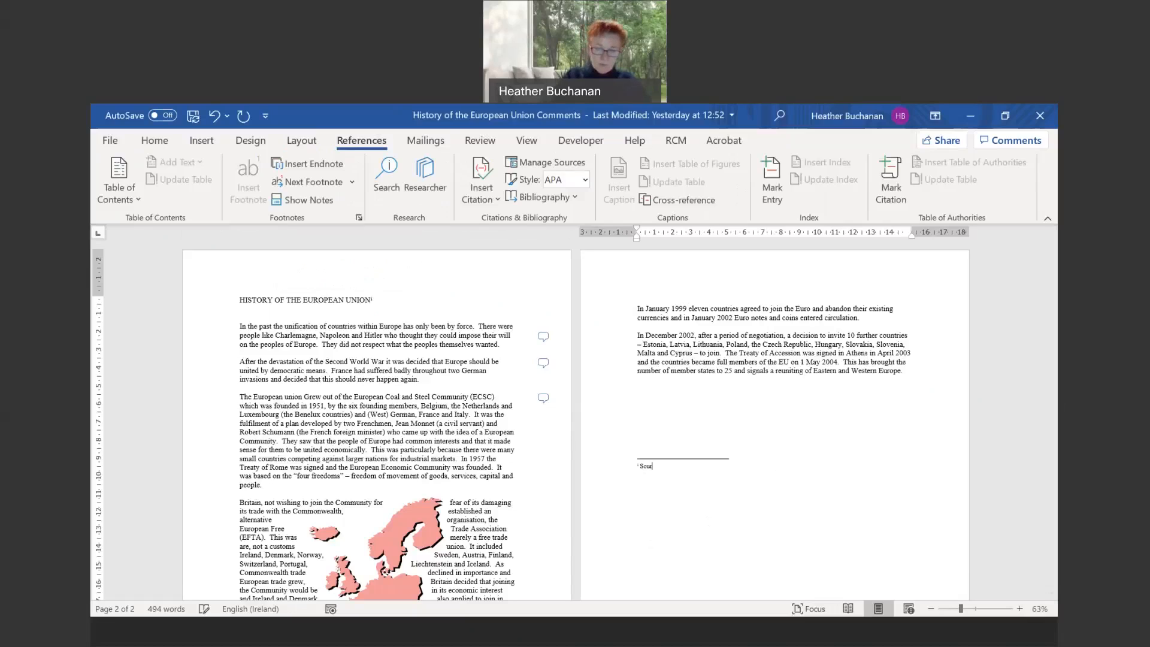
pyautogui.write('The Internet')
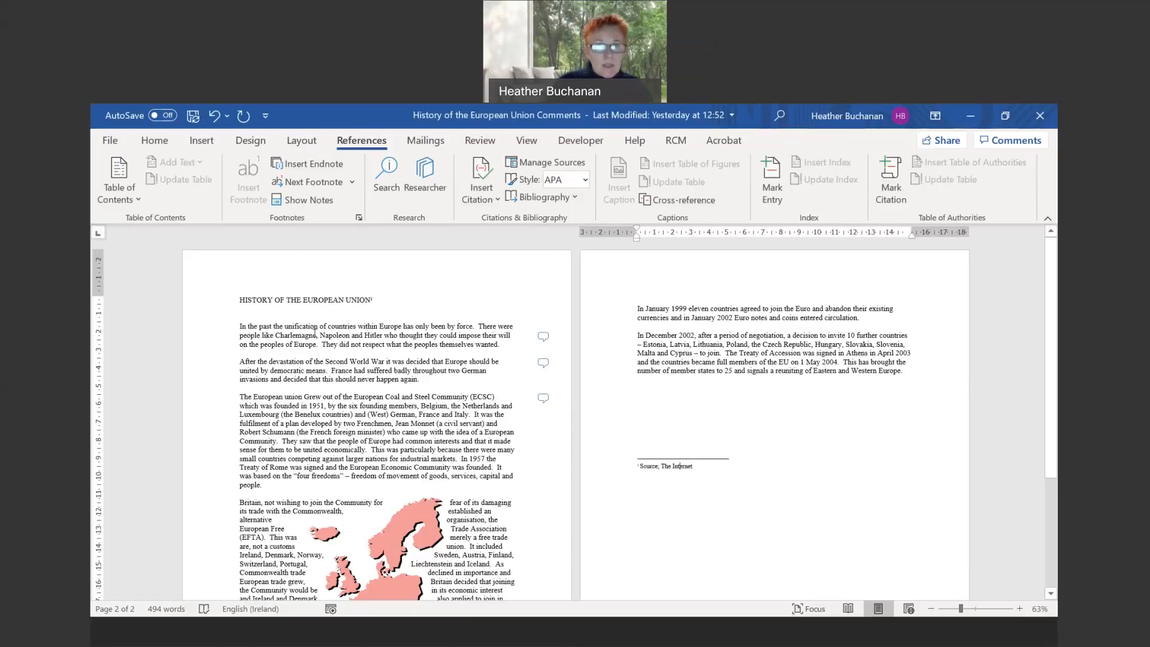
# - Insert a footnote right after 'Charlemagne' and zoom the page to about 137%
pyautogui.click(314, 335)
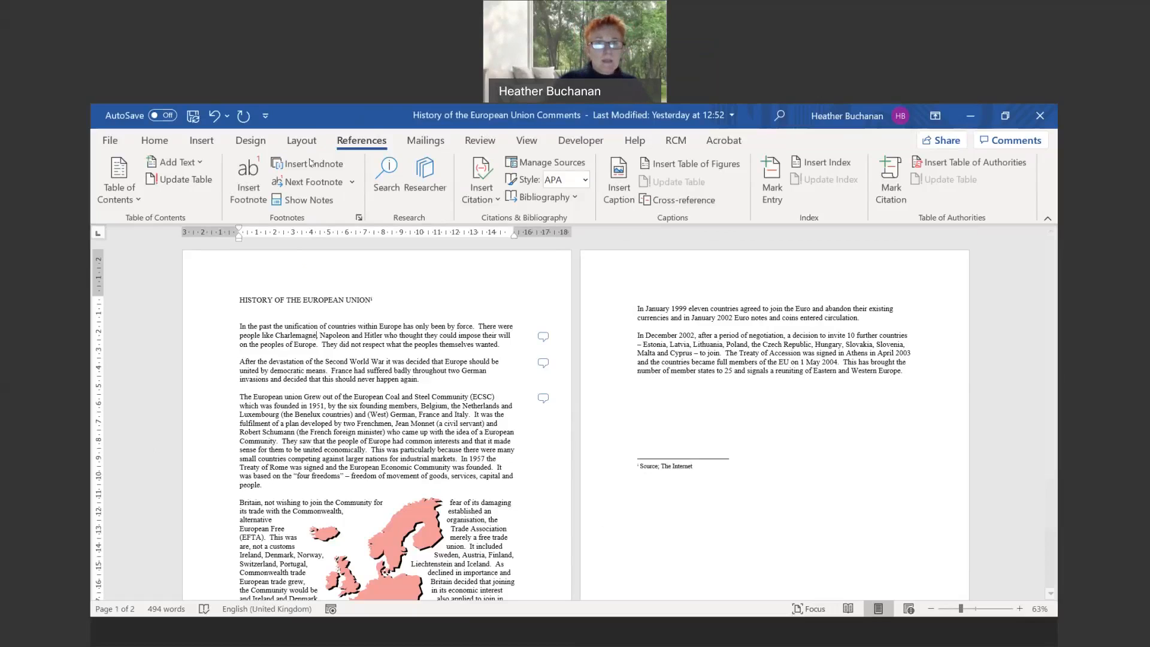
pyautogui.click(249, 189)
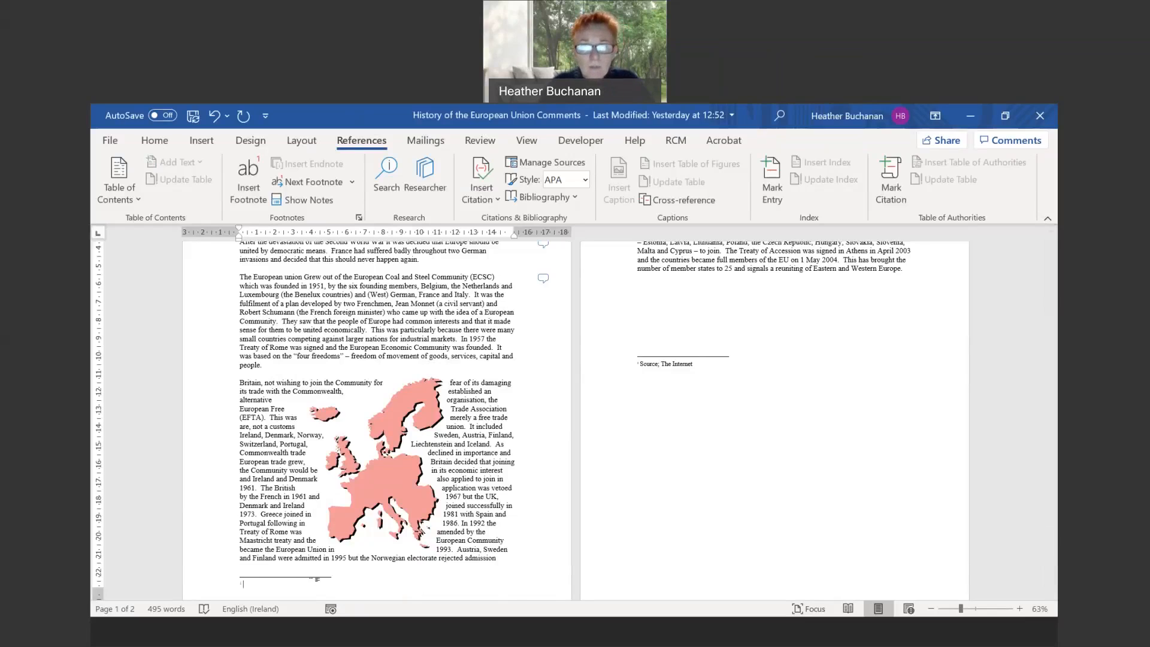
pyautogui.scroll(2, 576, 421)
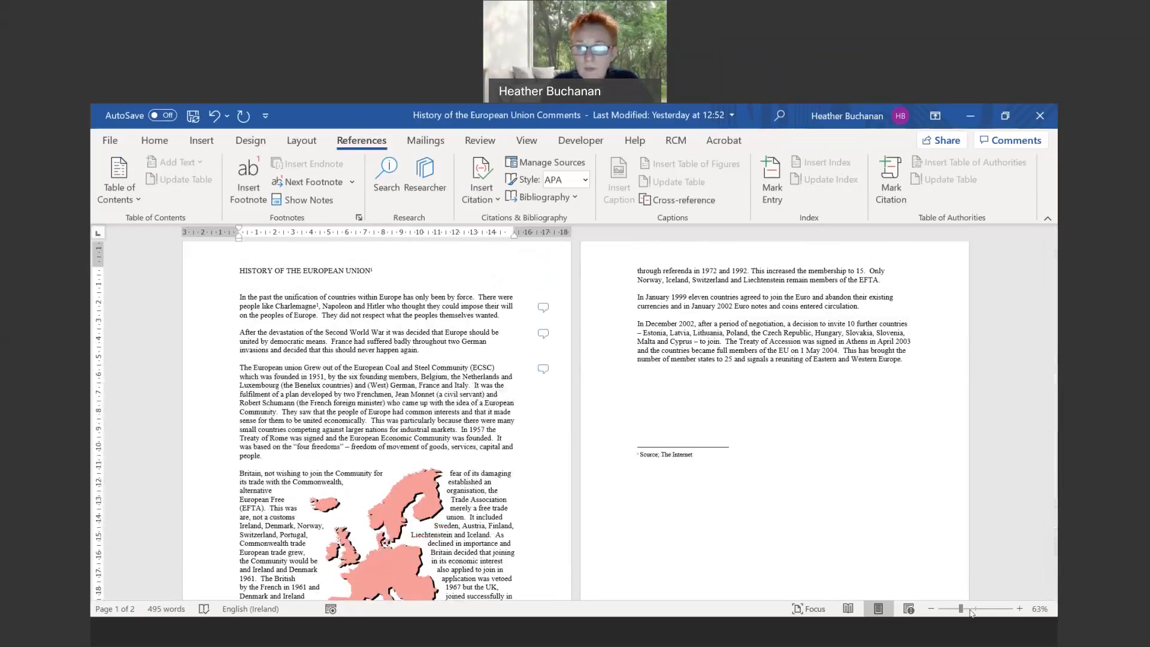
pyautogui.moveTo(961, 609); pyautogui.dragTo(979, 610)
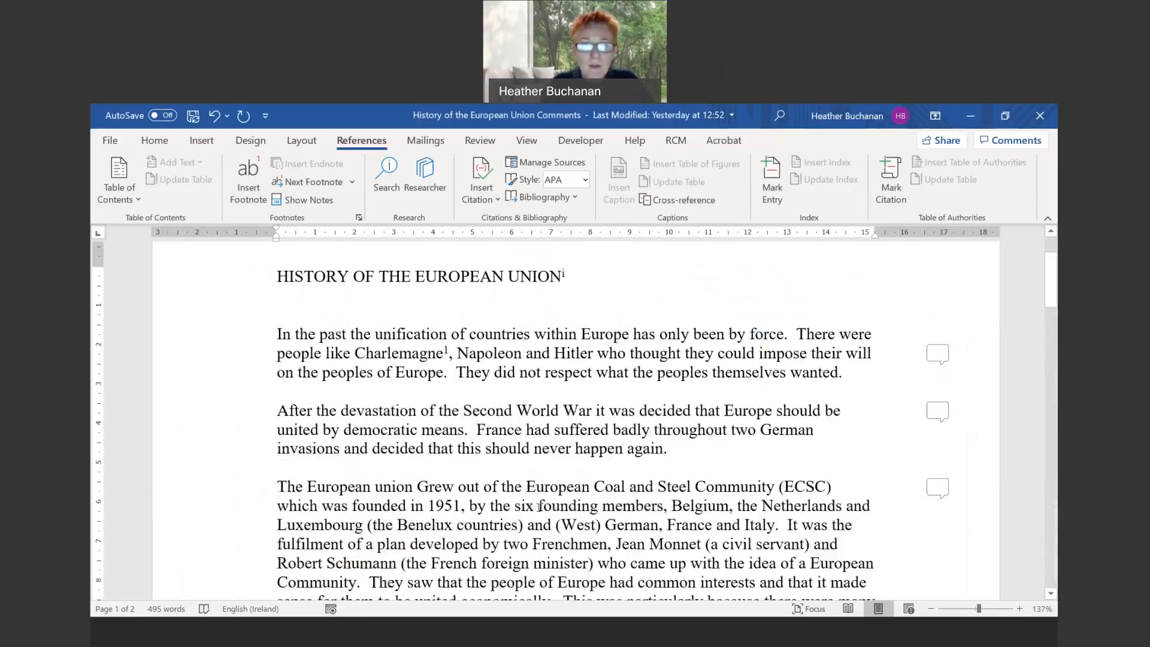
# - Fill the empty Charlemagne footnote at the bottom of page 1 with 'Source: The Internet'
pyautogui.scroll(-4, 539, 507)
pyautogui.scroll(3, 542, 503)
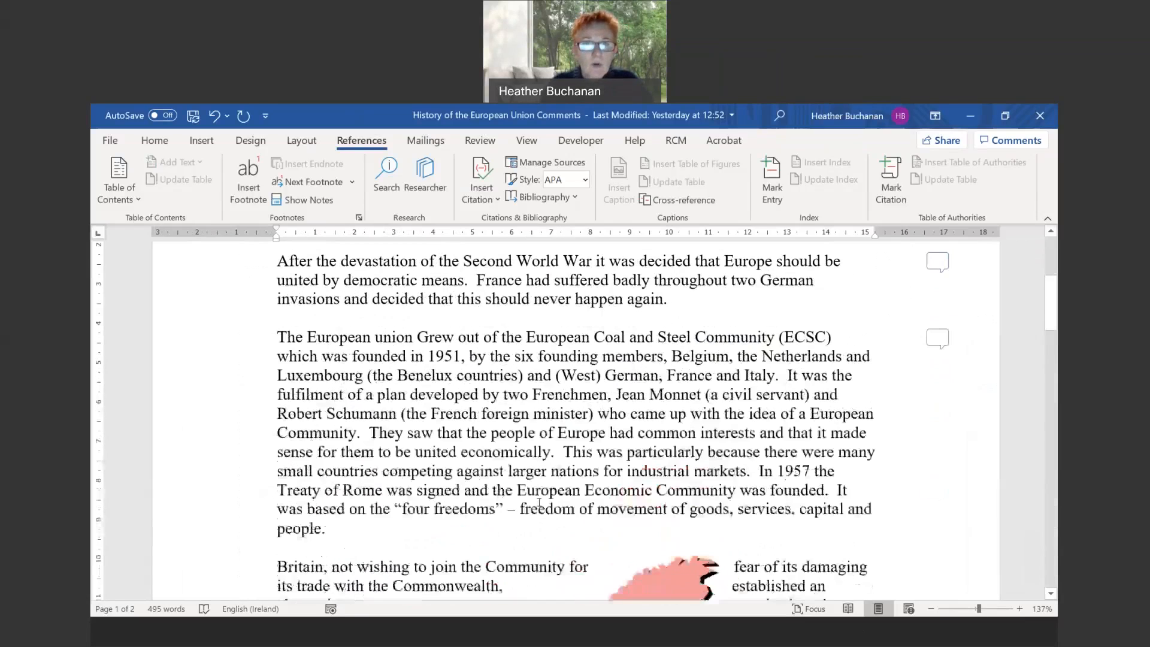
pyautogui.scroll(-1, 544, 501)
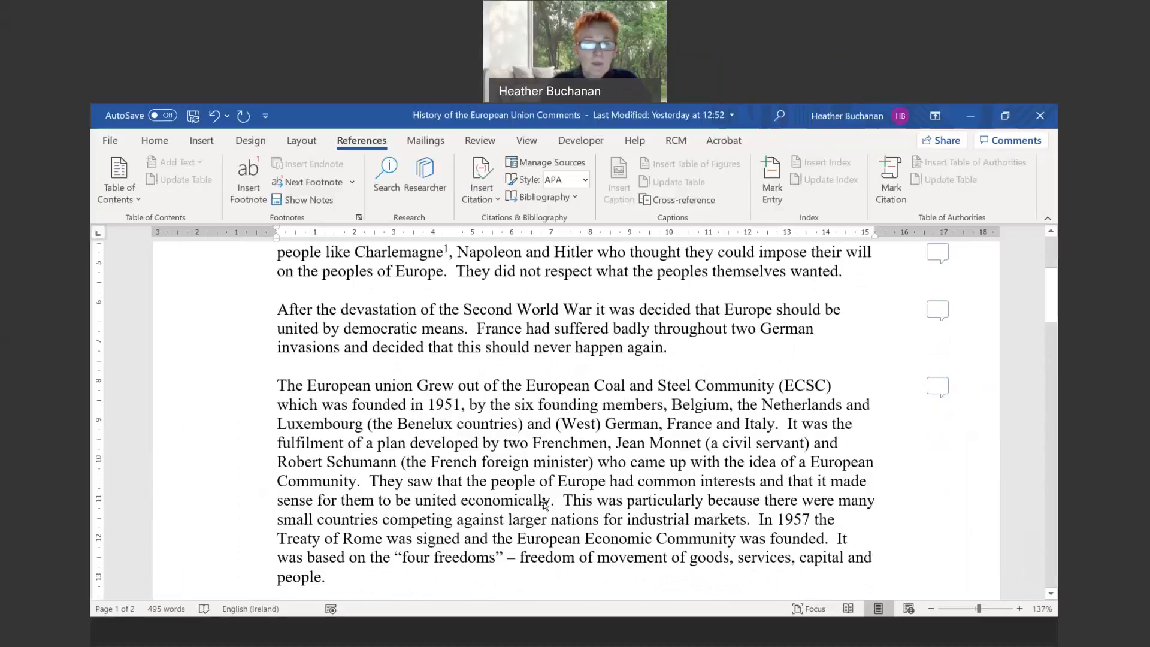
pyautogui.scroll(-6, 544, 505)
pyautogui.scroll(-4, 544, 505)
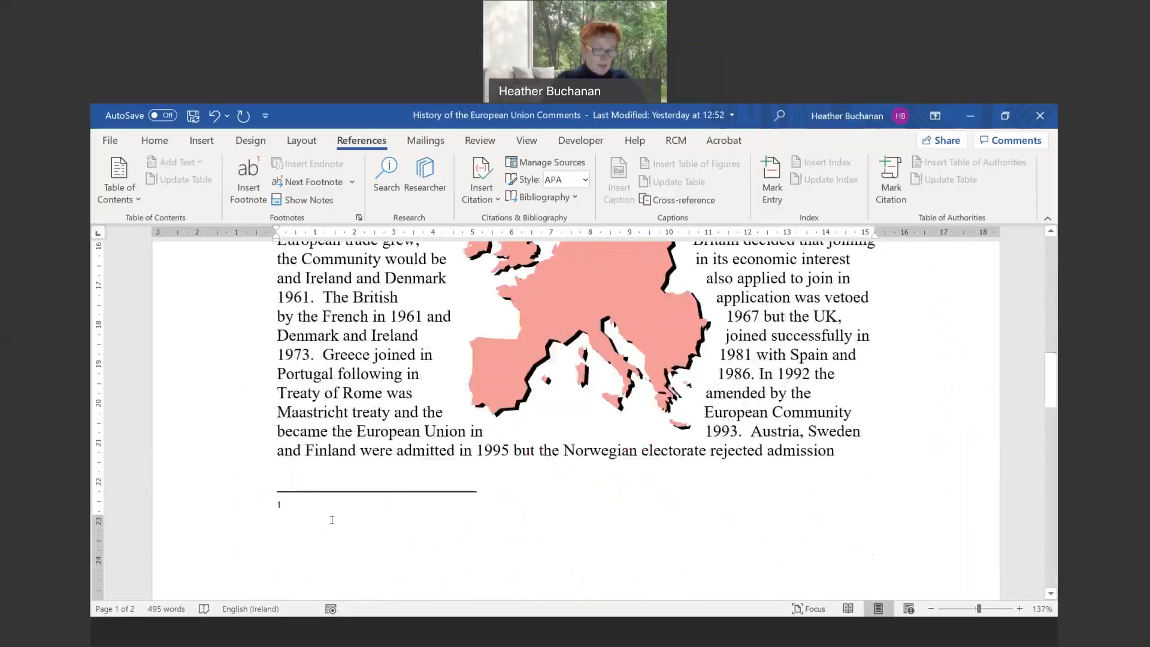
pyautogui.click(332, 520)
pyautogui.write('The Sour')
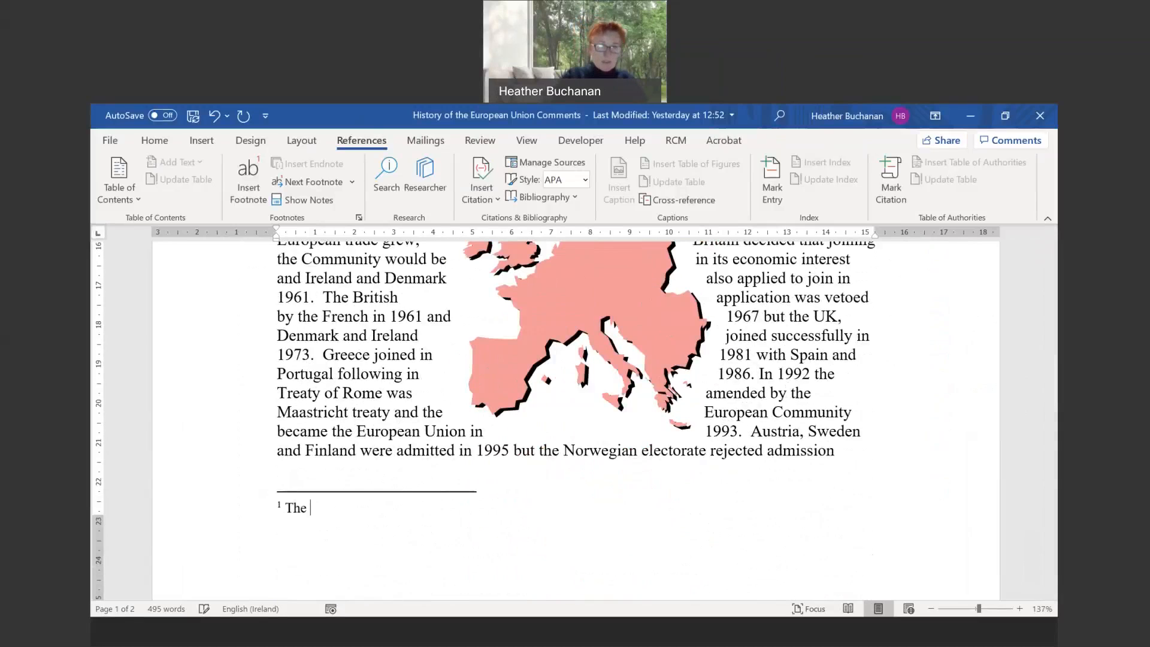
pyautogui.press('BackSpace')
pyautogui.press('BackSpace')
pyautogui.press('BackSpace')
pyautogui.press('BackSpace')
pyautogui.press('BackSpace')
pyautogui.press('BackSpace')
pyautogui.press('BackSpace')
pyautogui.press('BackSpace')
pyautogui.write('Source: ')
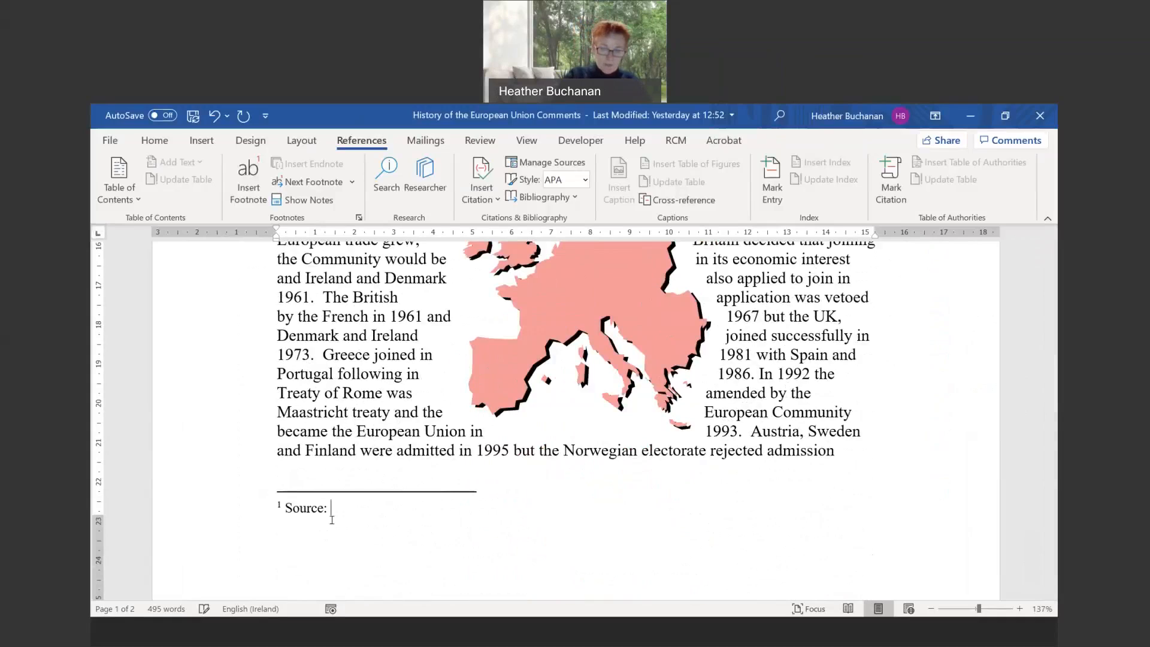
pyautogui.write('The Internet')
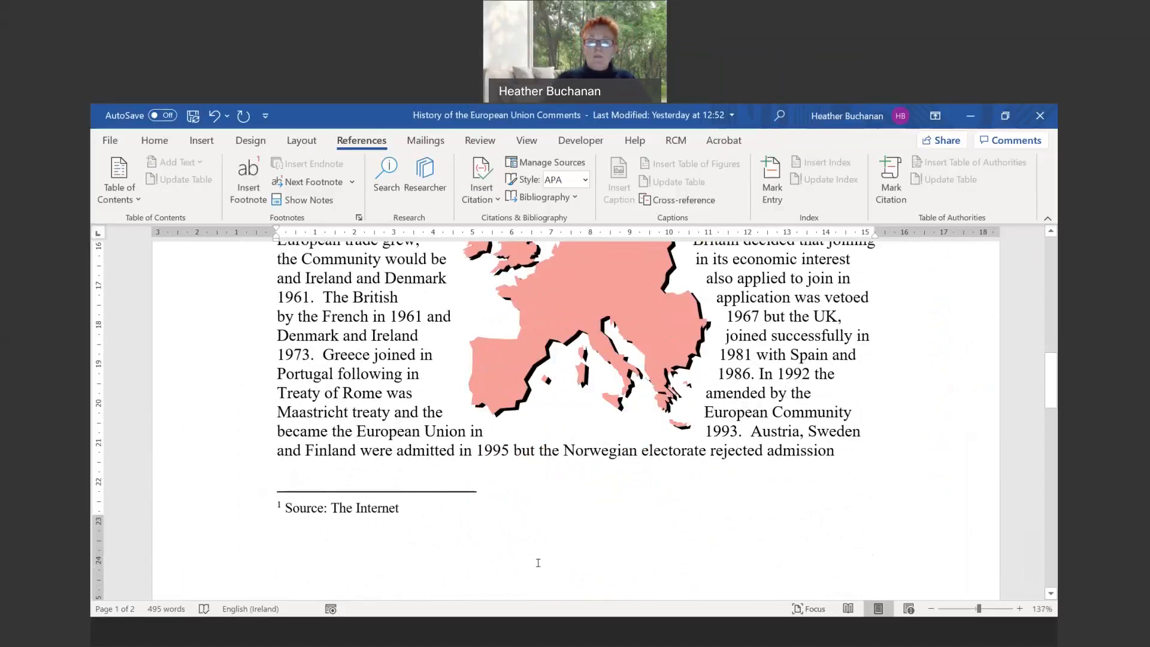
pyautogui.scroll(5, 364, 393)
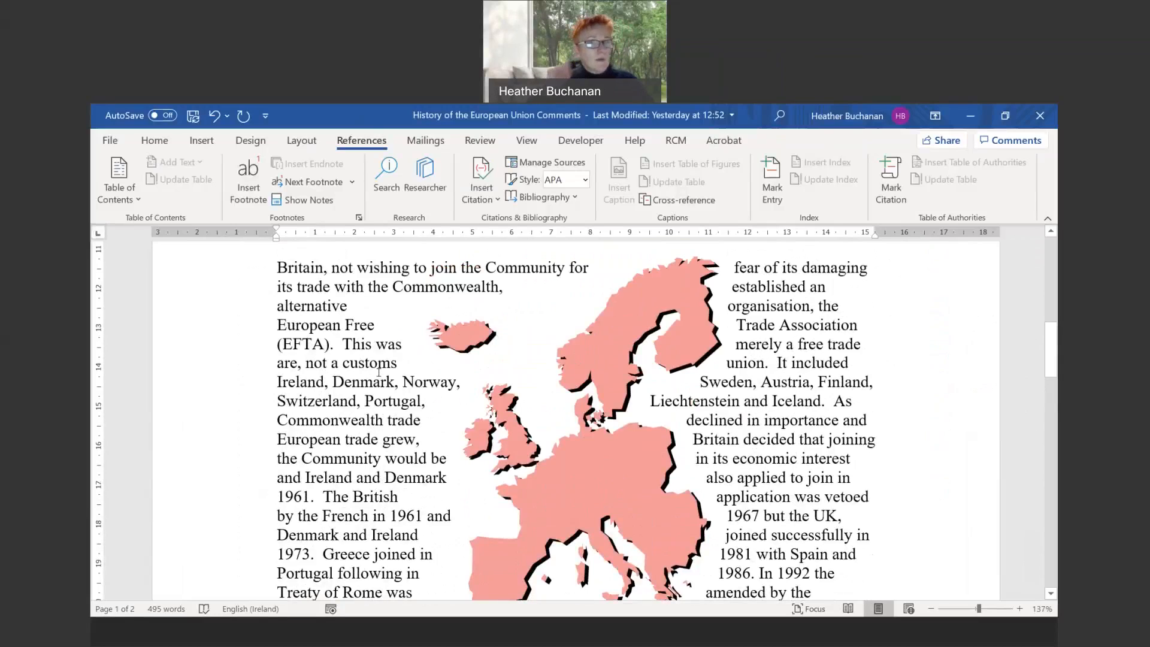
pyautogui.scroll(5, 378, 371)
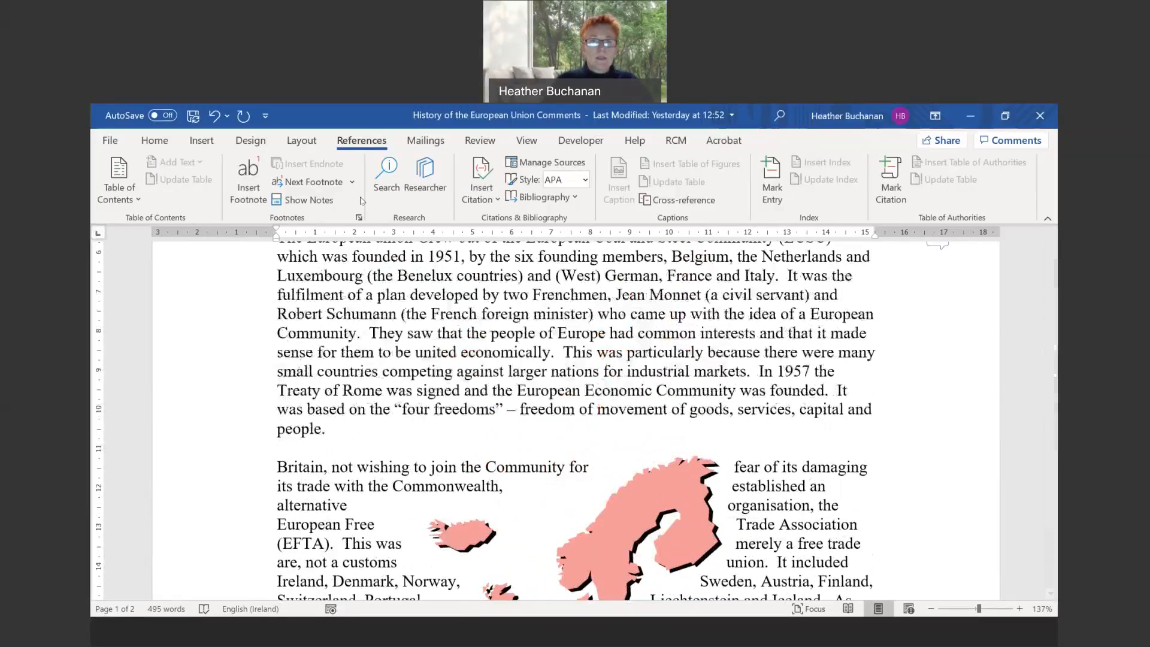
pyautogui.scroll(8, 369, 239)
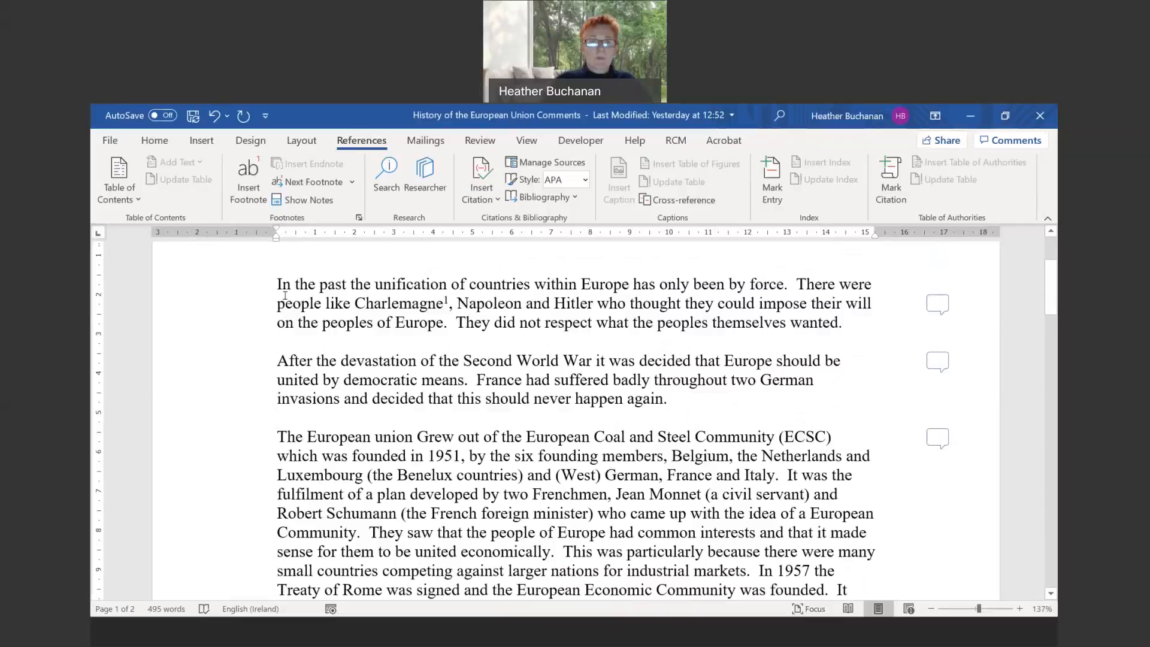
pyautogui.click(273, 376)
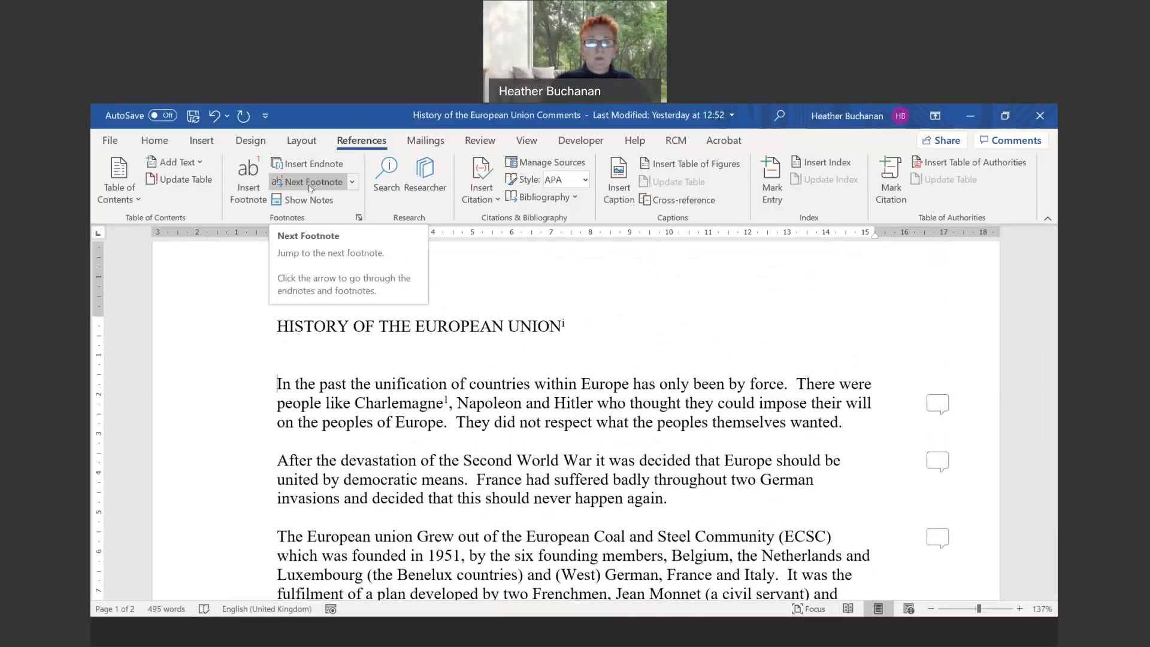
pyautogui.scroll(-4, 551, 419)
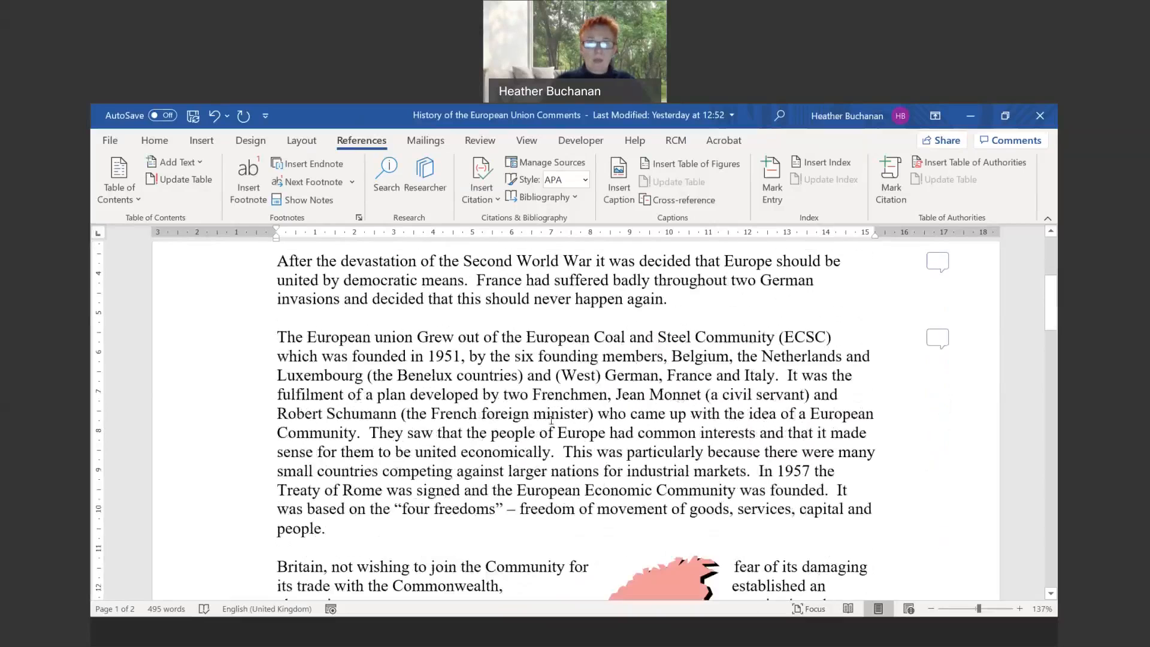
pyautogui.scroll(4, 546, 392)
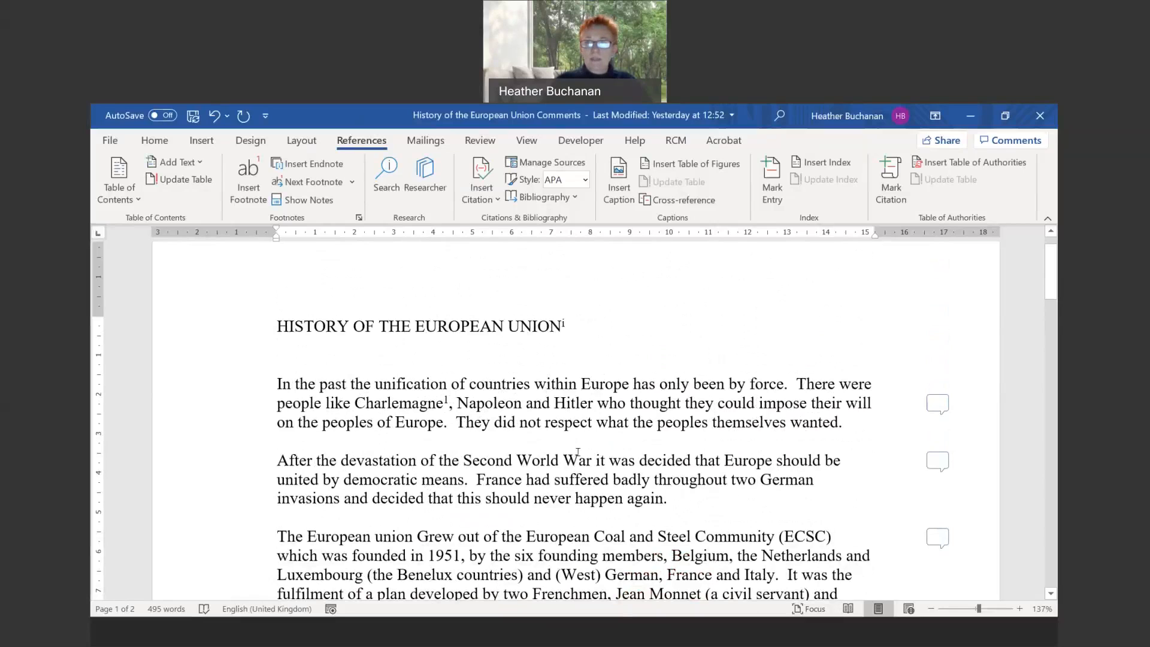
pyautogui.scroll(-20, 575, 449)
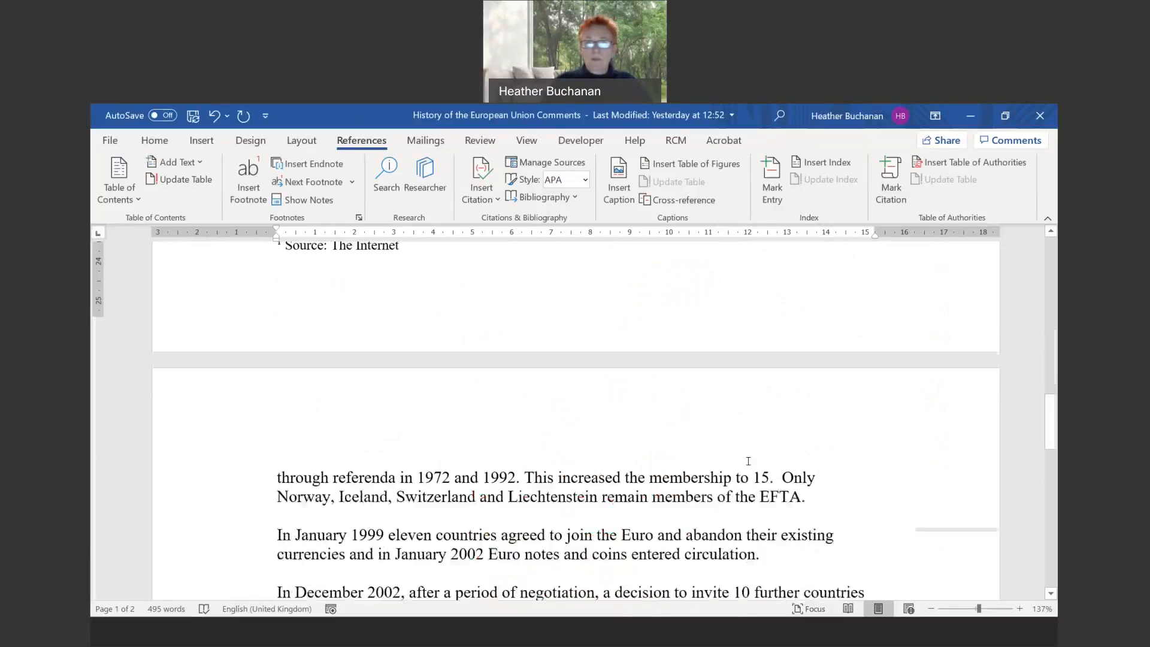
pyautogui.scroll(10, 507, 512)
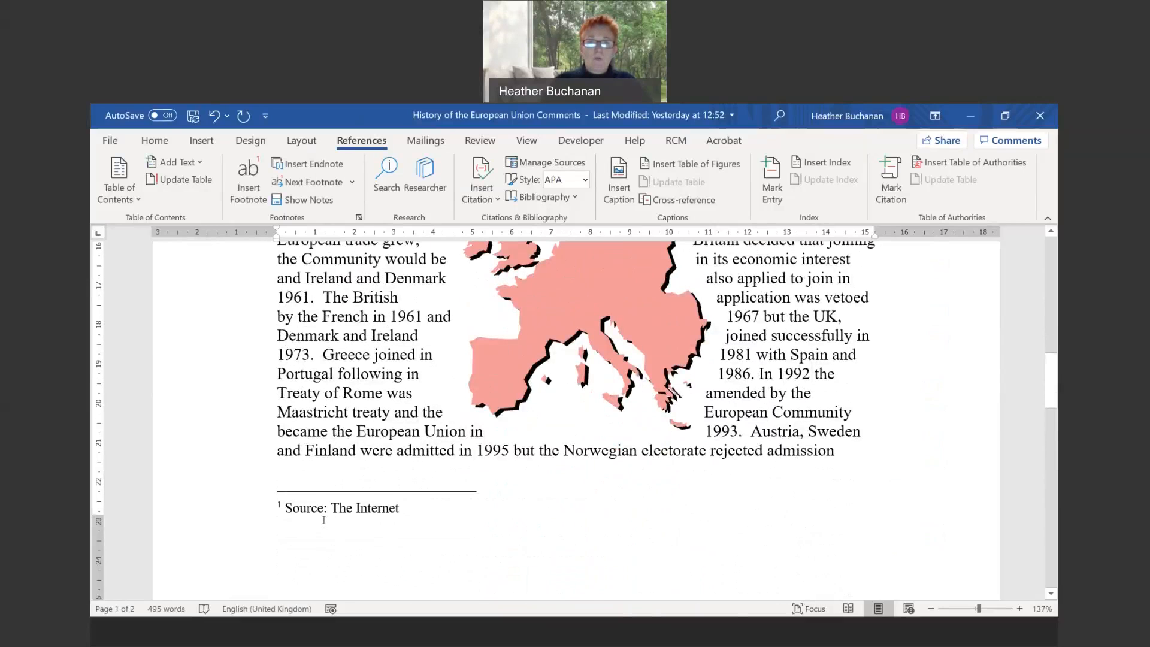
pyautogui.scroll(8, 323, 521)
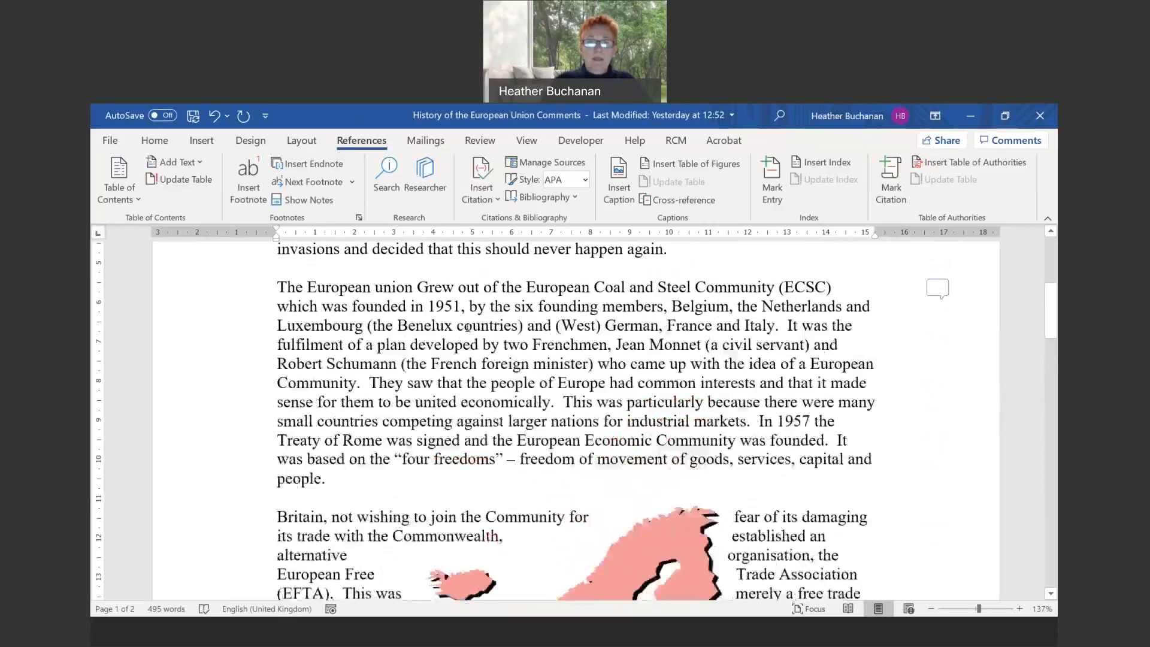
pyautogui.scroll(5, 468, 328)
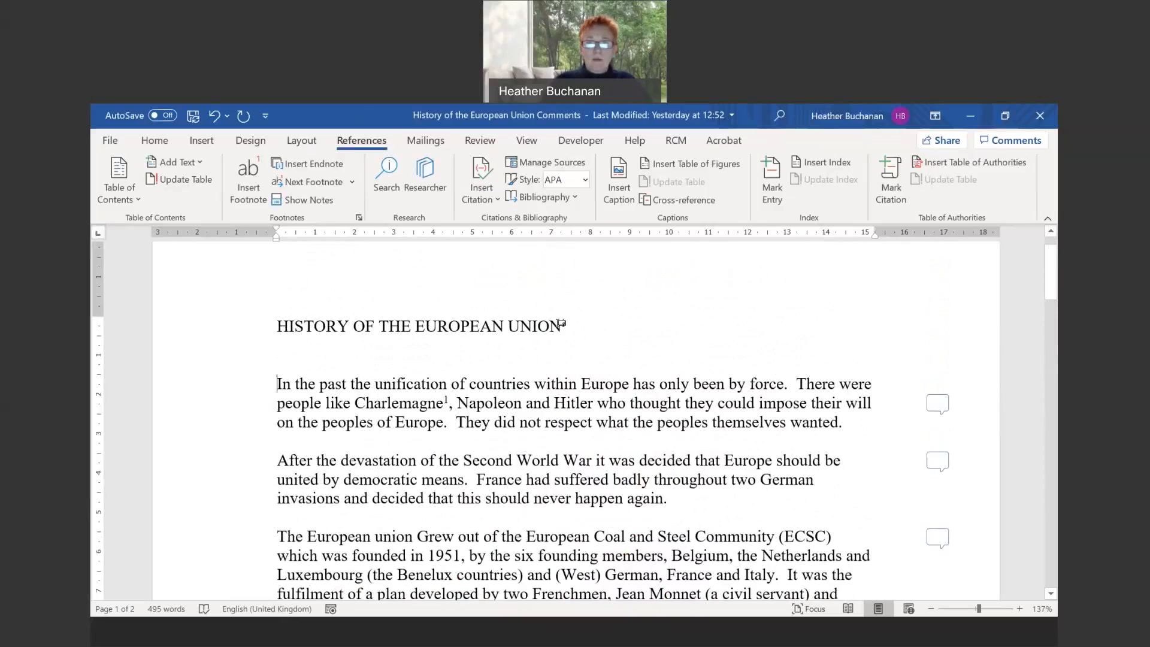
# - Replace the semicolon in the title's endnote with a colon, giving 'Source: The Internet'
pyautogui.moveTo(563, 319)
pyautogui.moveTo(449, 399)
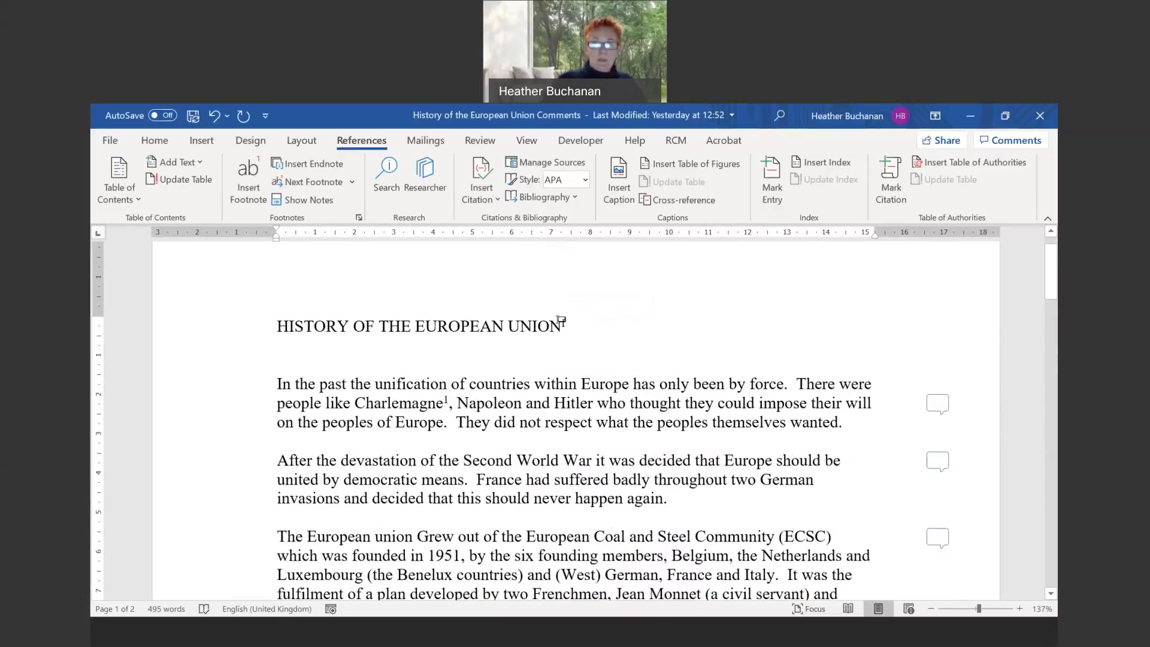
pyautogui.click(562, 323)
pyautogui.doubleClick(561, 324)
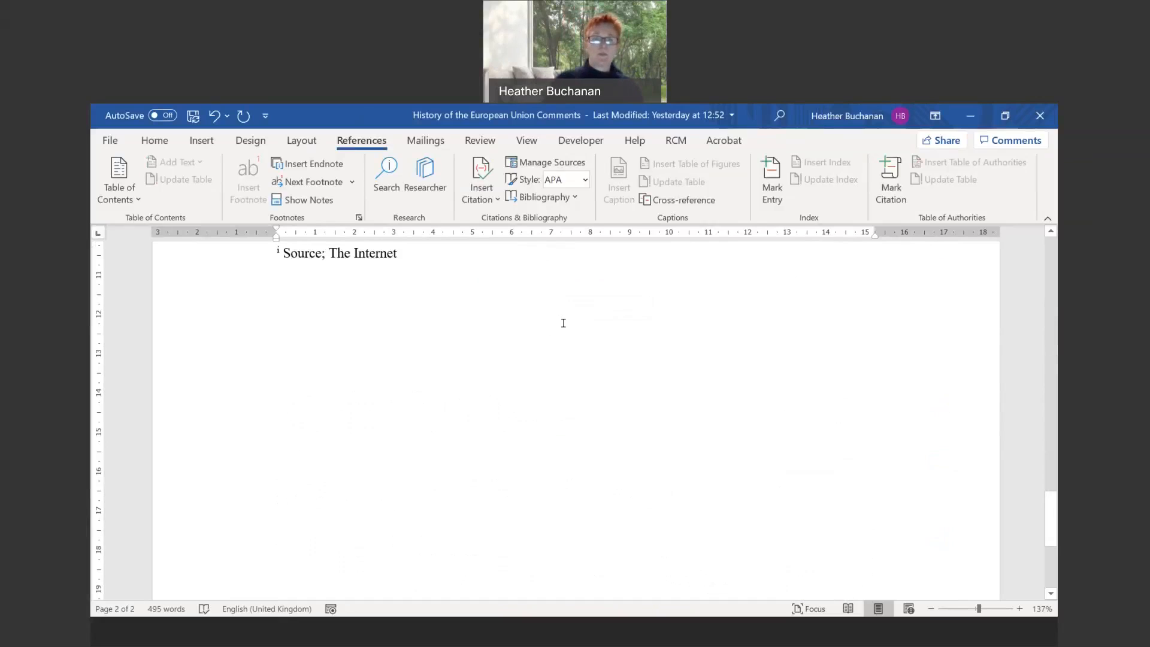
pyautogui.click(328, 255)
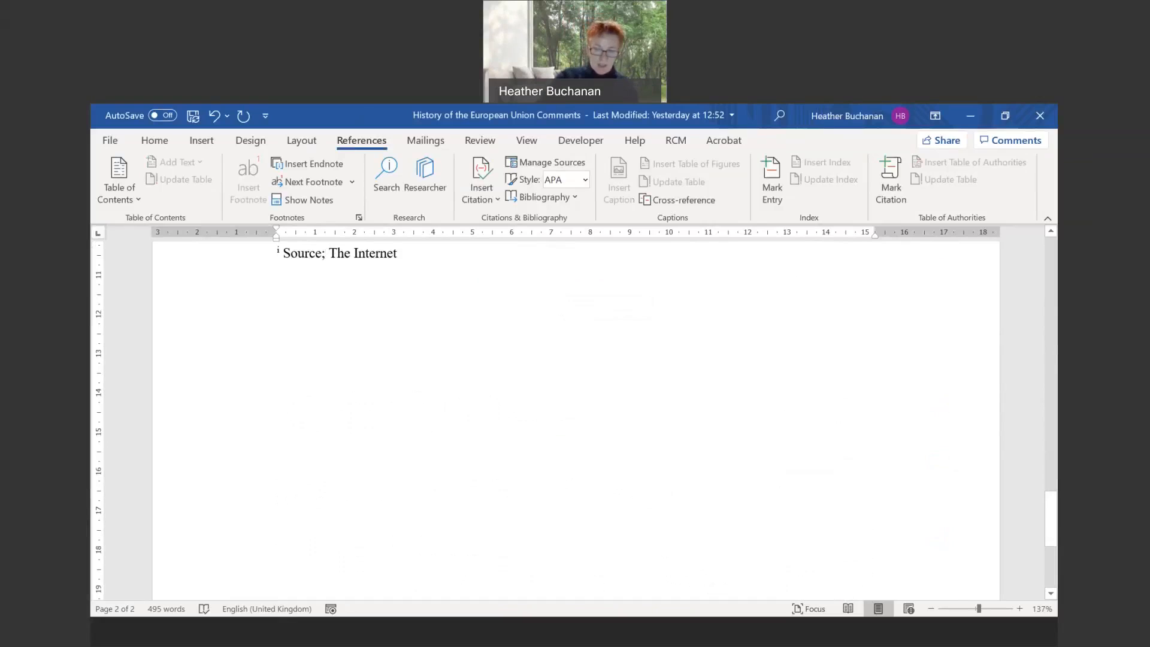
pyautogui.press('BackSpace')
pyautogui.write(':')
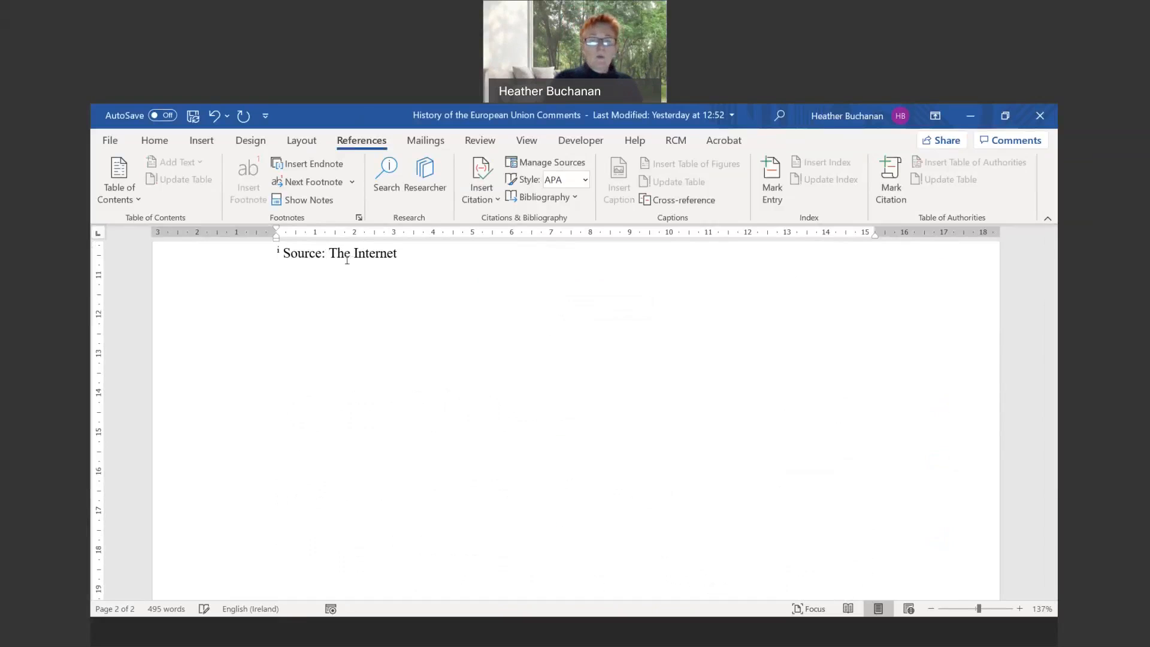
pyautogui.scroll(10, 347, 260)
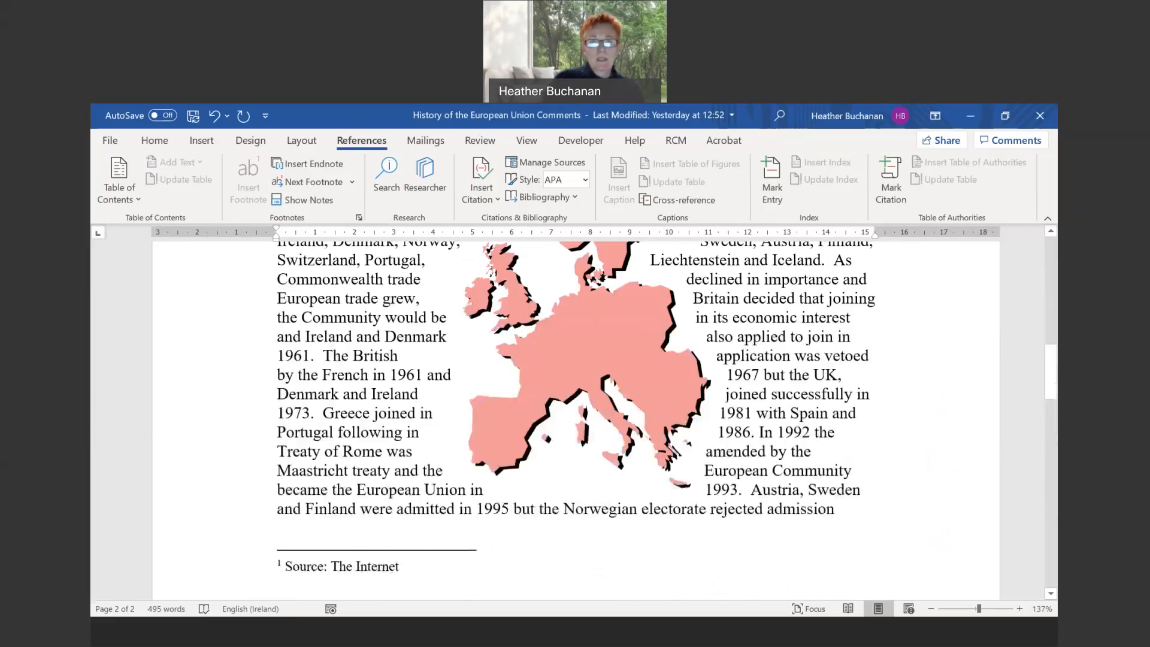
pyautogui.scroll(15, 351, 260)
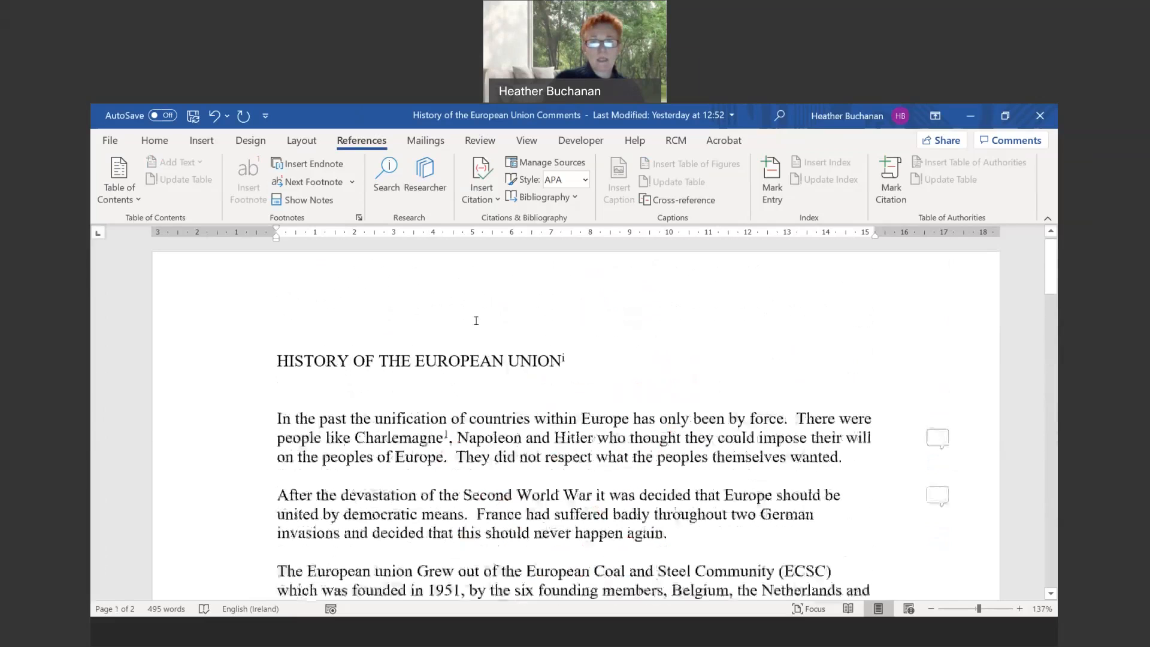
pyautogui.doubleClick(446, 435)
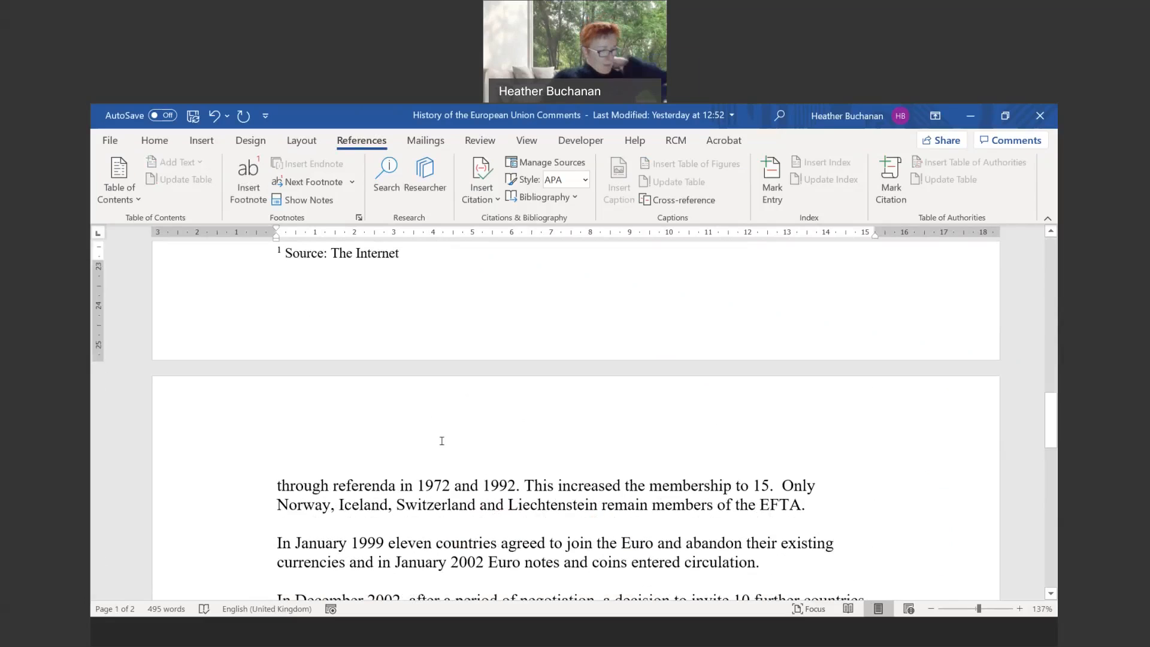
pyautogui.scroll(3, 409, 387)
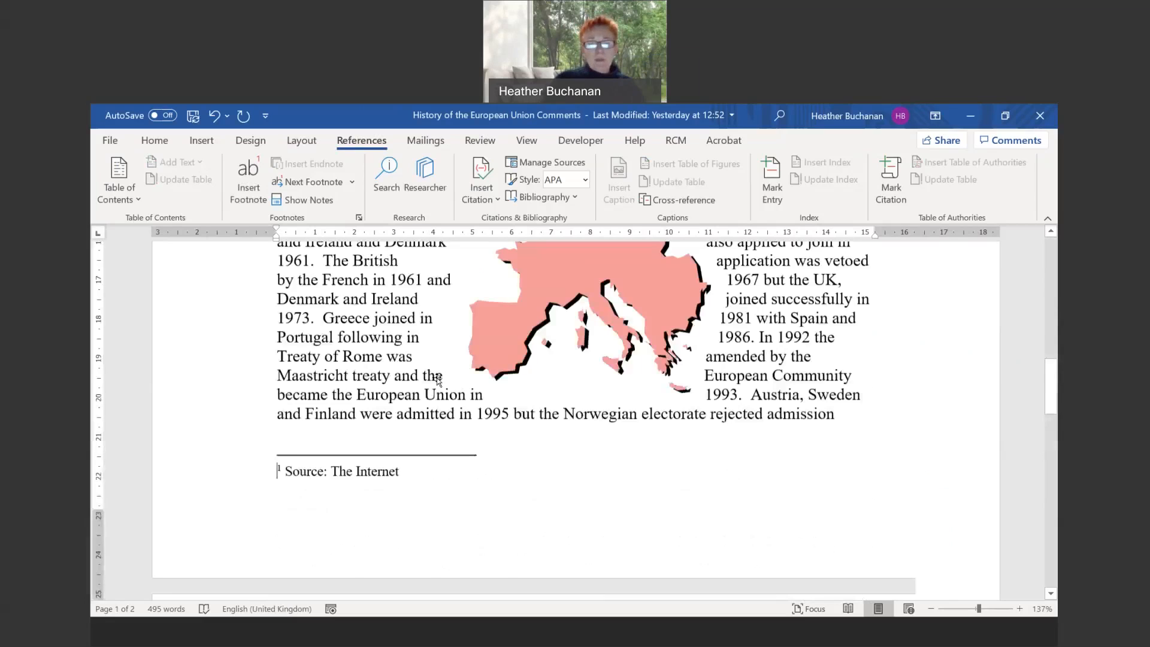
pyautogui.scroll(8, 438, 379)
pyautogui.moveTo(566, 364)
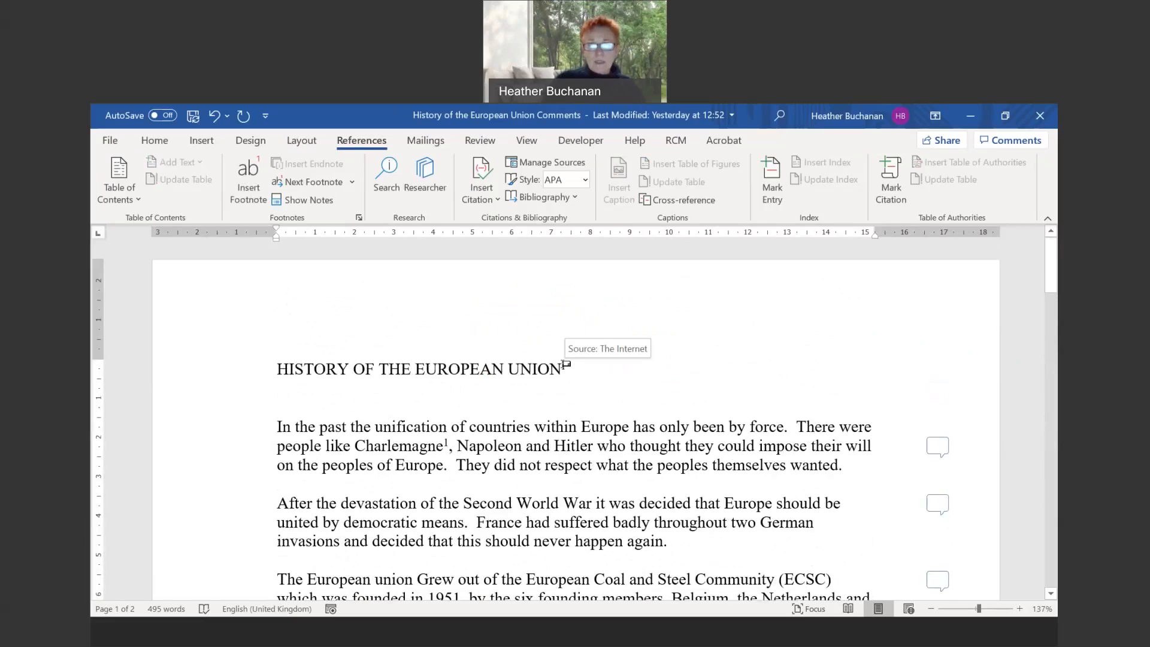
# - Select and delete the endnote mark after the essay title
pyautogui.click(565, 365)
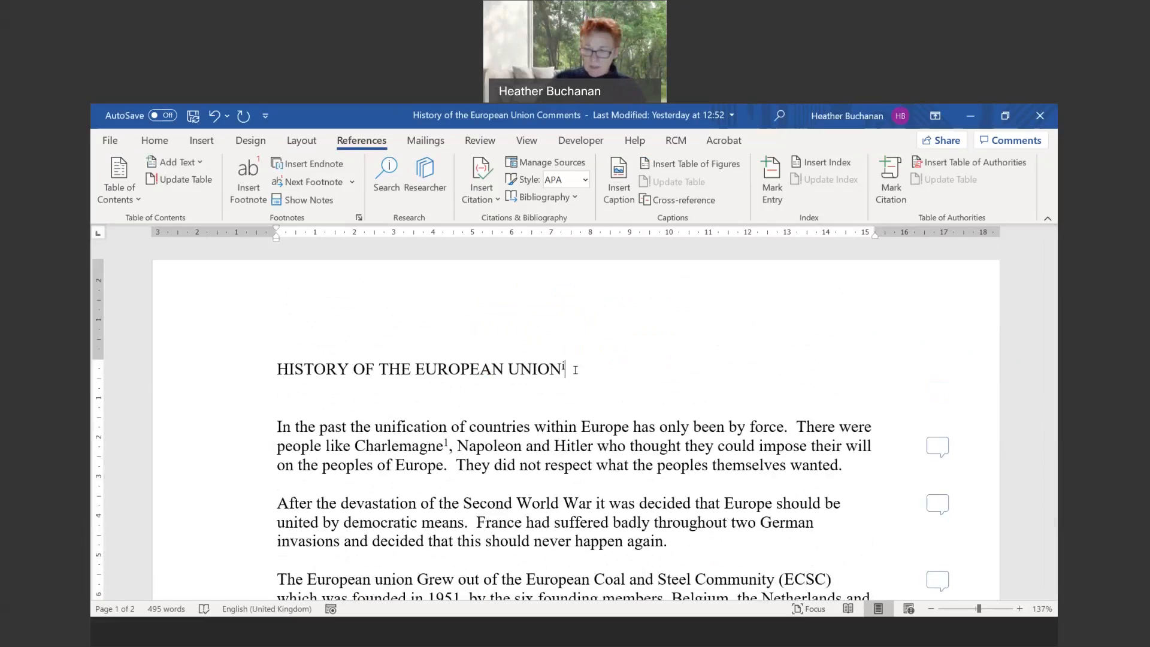
pyautogui.hotkey('shift', 'Left')
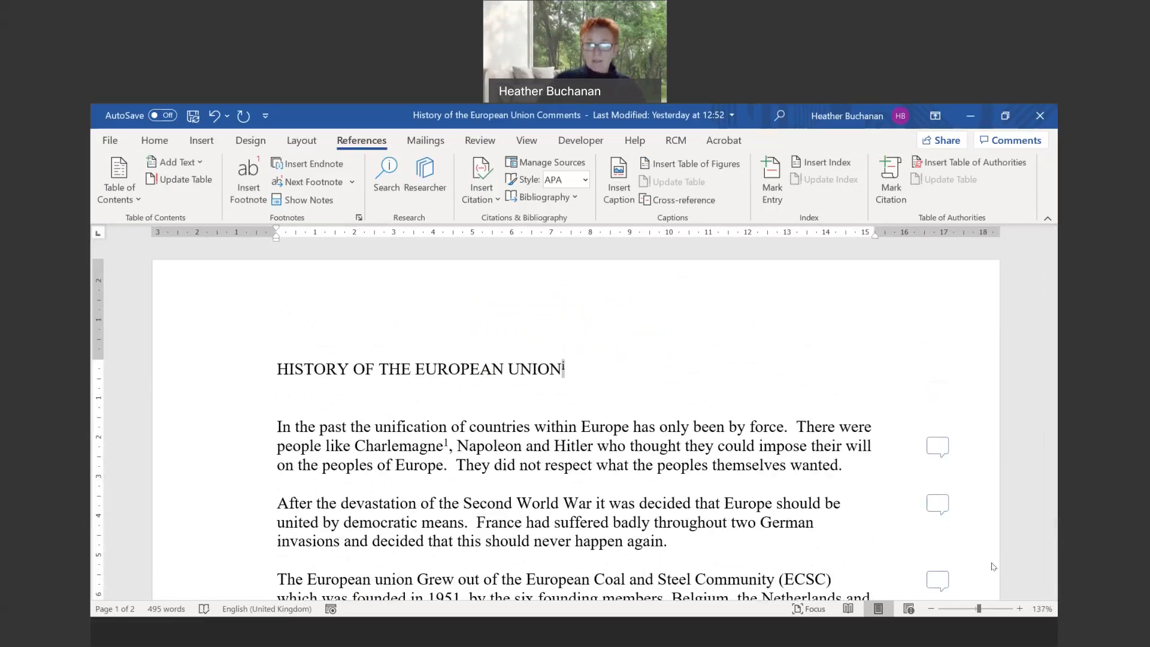
pyautogui.press('Delete')
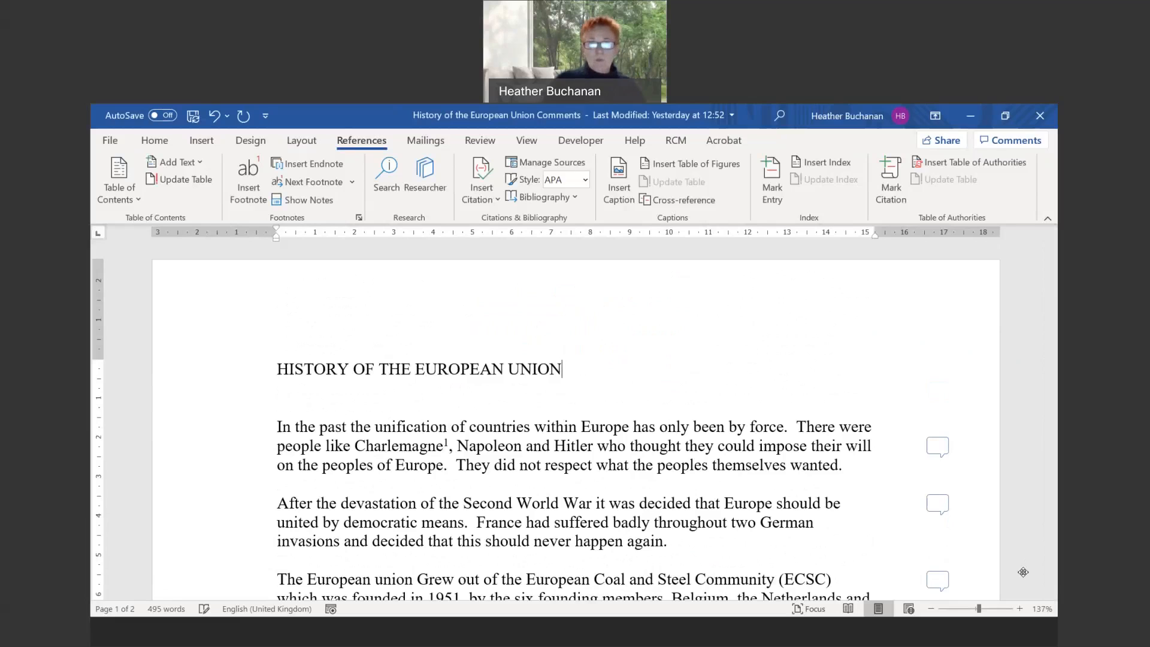
pyautogui.scroll(-15, 774, 530)
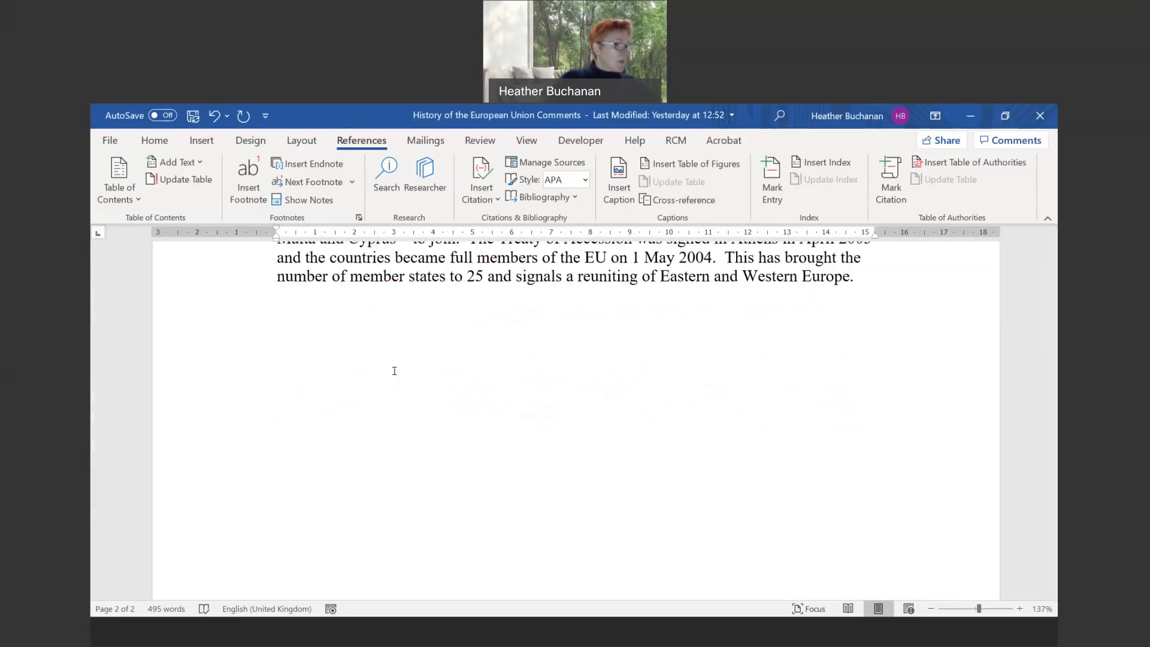
# - Select Charlemagne's footnote mark and open the Footnote and Endnote dialog
pyautogui.scroll(5, 329, 423)
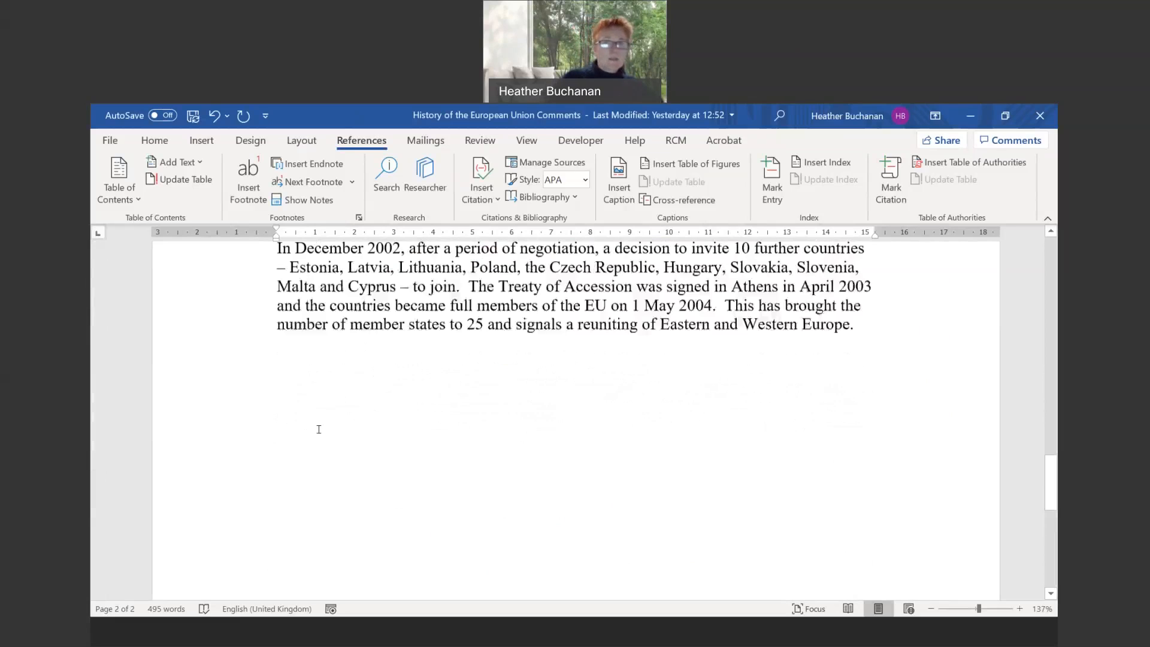
pyautogui.scroll(6, 325, 412)
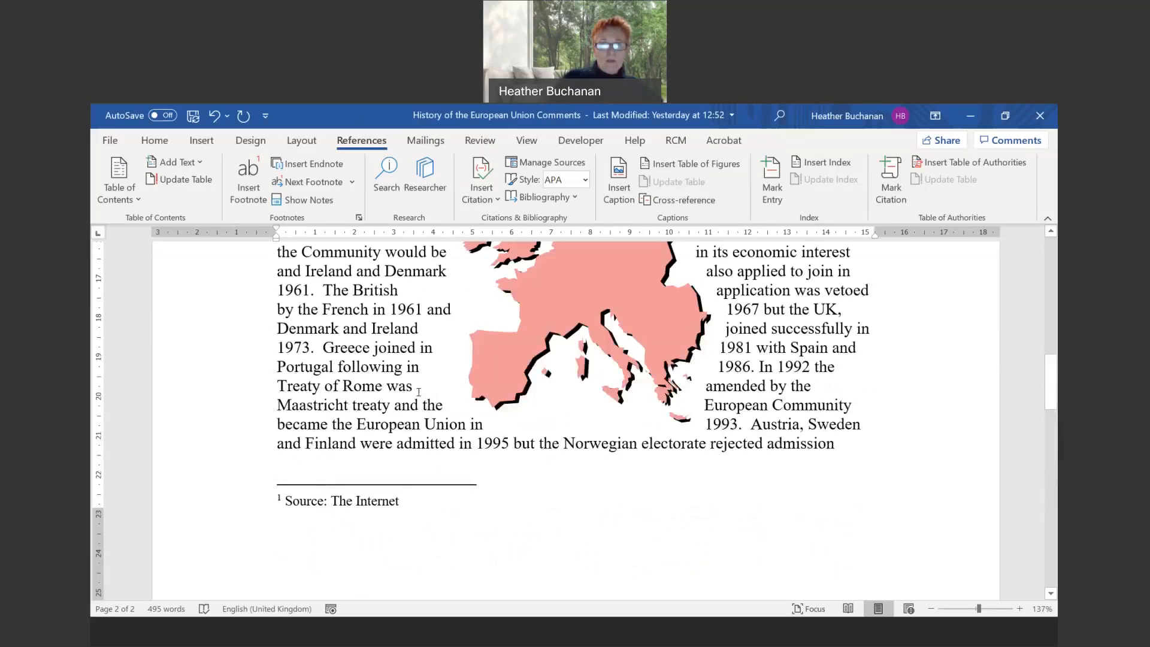
pyautogui.scroll(9, 418, 392)
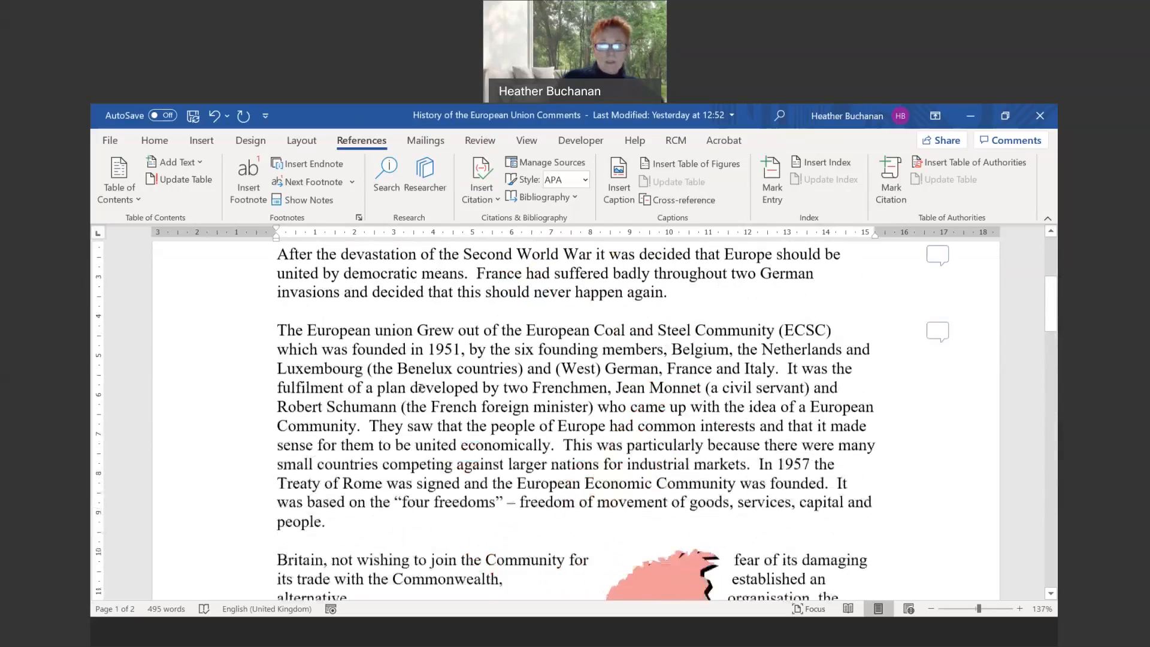
pyautogui.scroll(4, 421, 388)
pyautogui.moveTo(446, 443); pyautogui.dragTo(450, 448)
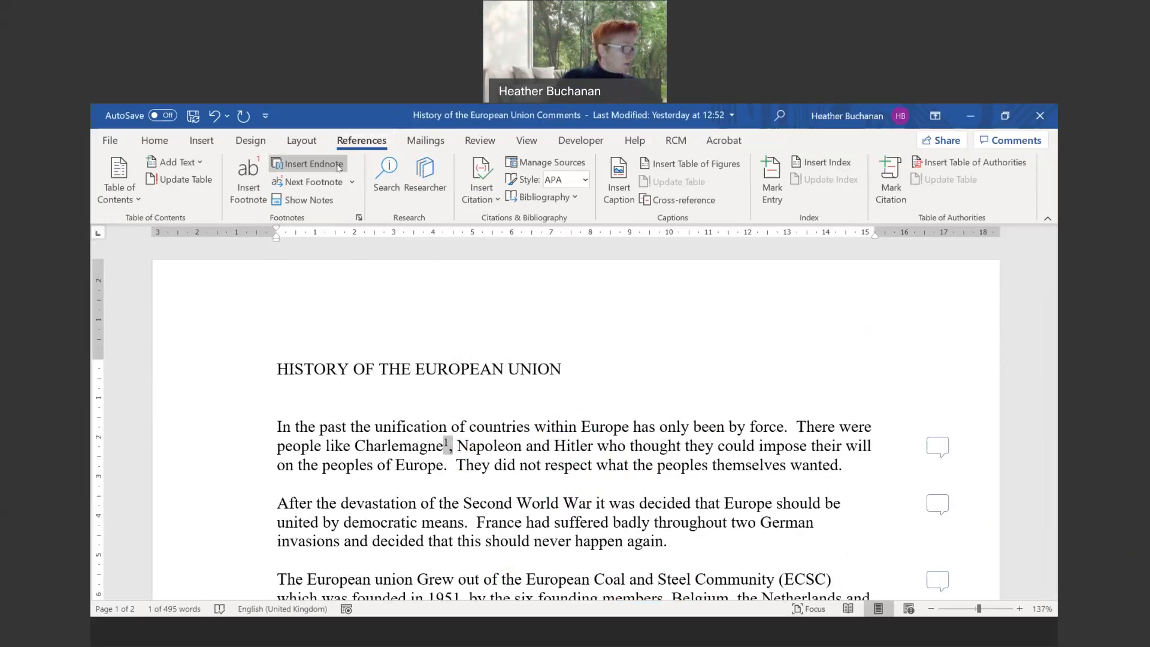
pyautogui.click(359, 219)
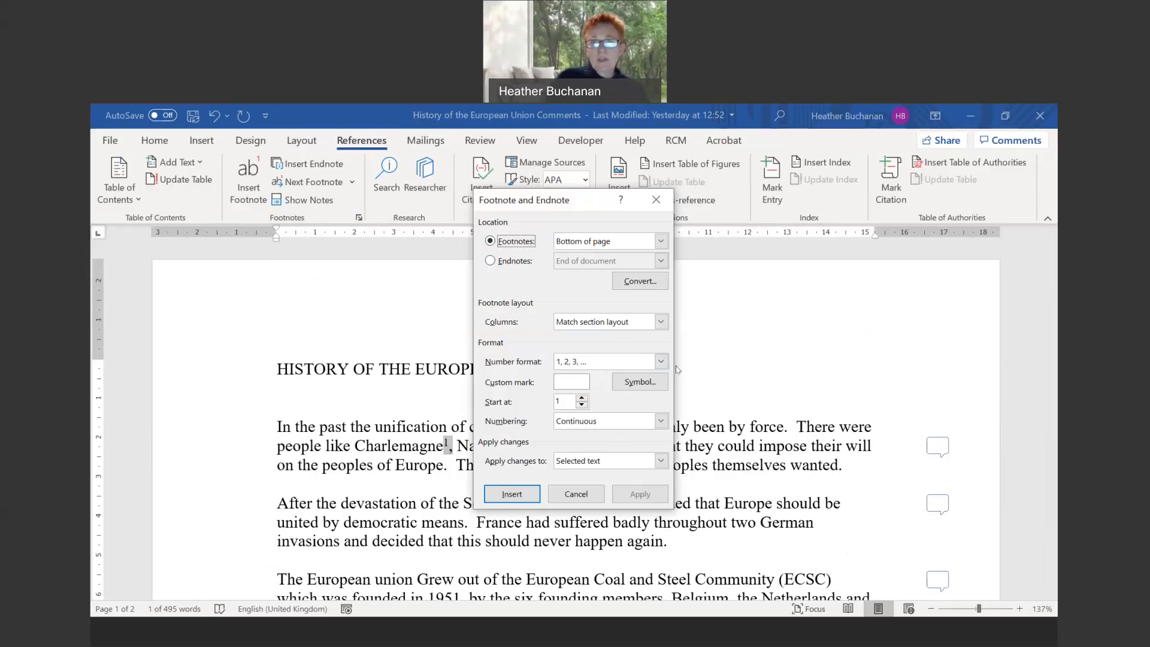
# - Review the Number format choices and toggle between Footnotes and Endnotes settings
pyautogui.click(660, 361)
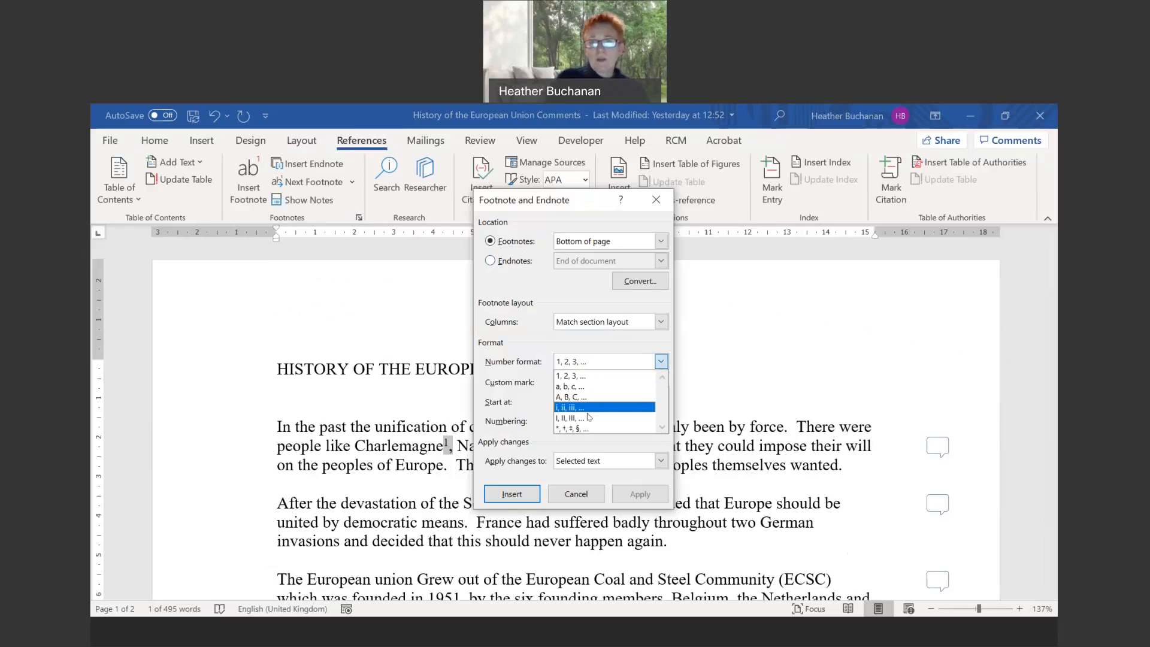
pyautogui.click(662, 361)
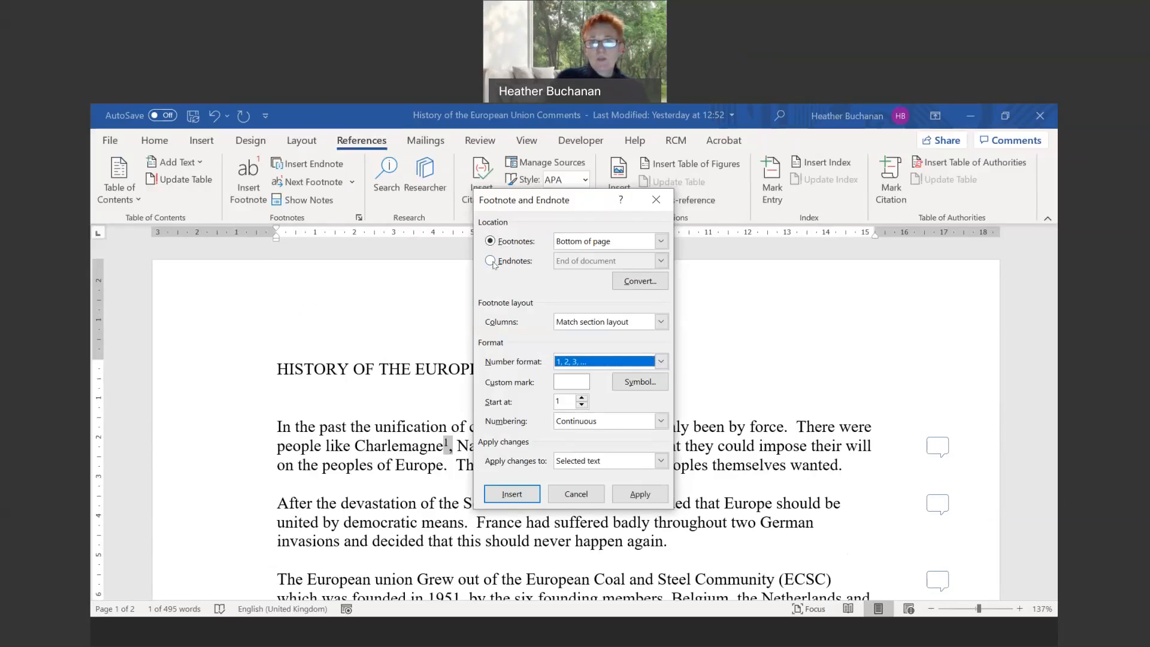
pyautogui.click(491, 260)
pyautogui.click(491, 241)
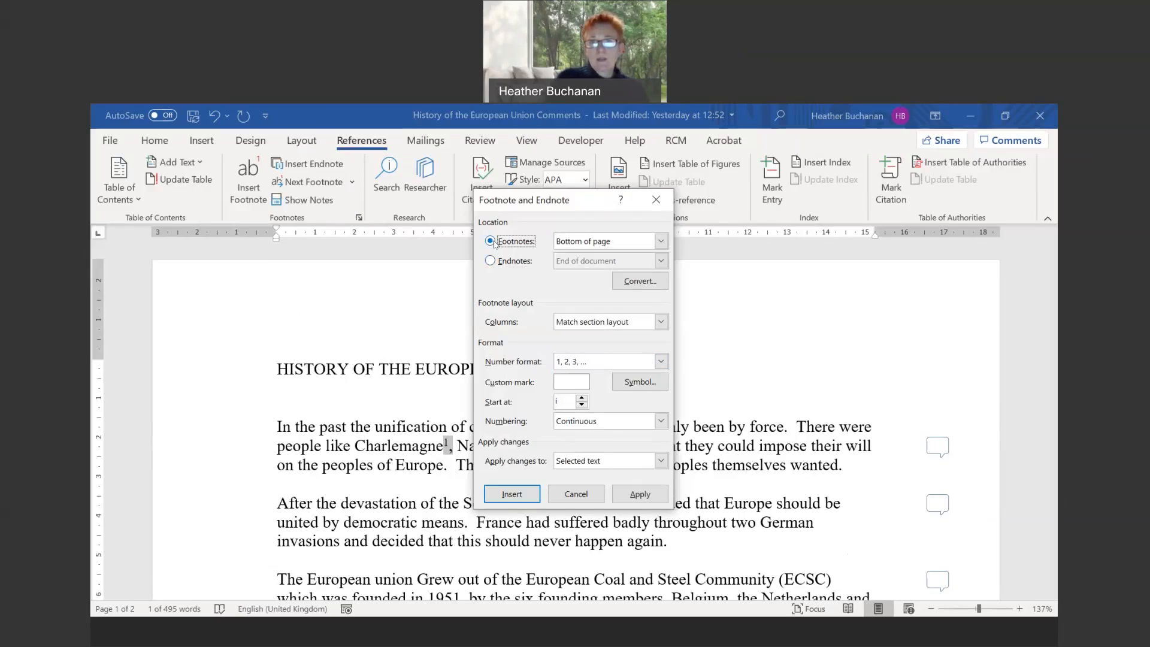
# - Check the footnote and endnote location options, then cancel the dialog without changes
pyautogui.click(661, 242)
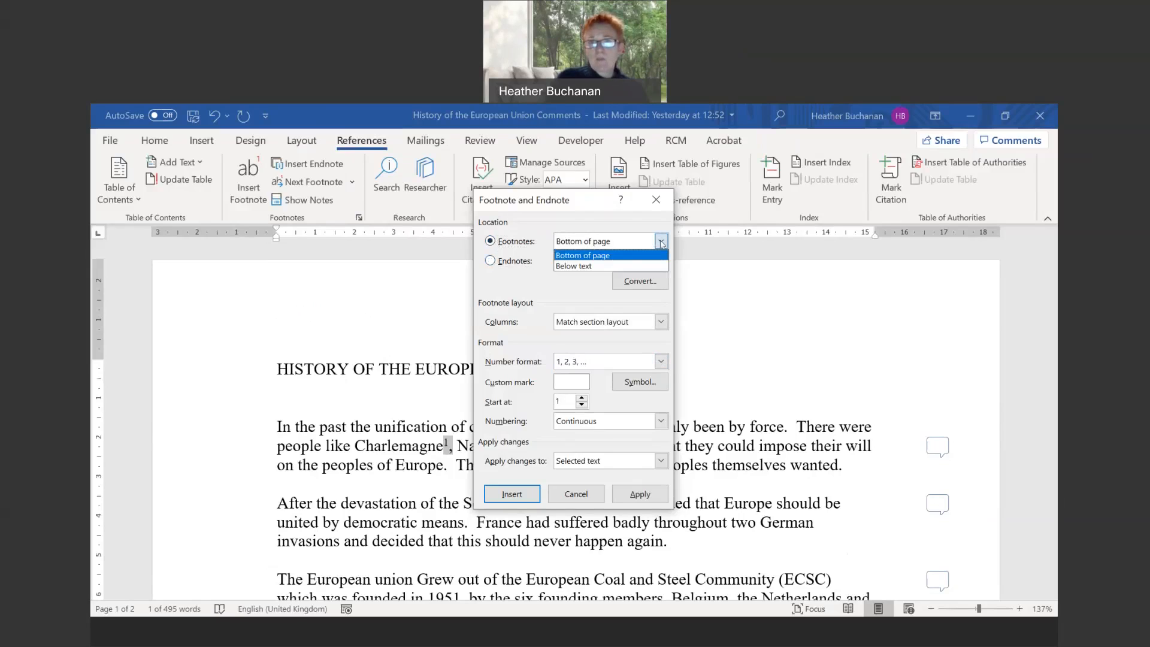
pyautogui.click(661, 241)
pyautogui.click(491, 260)
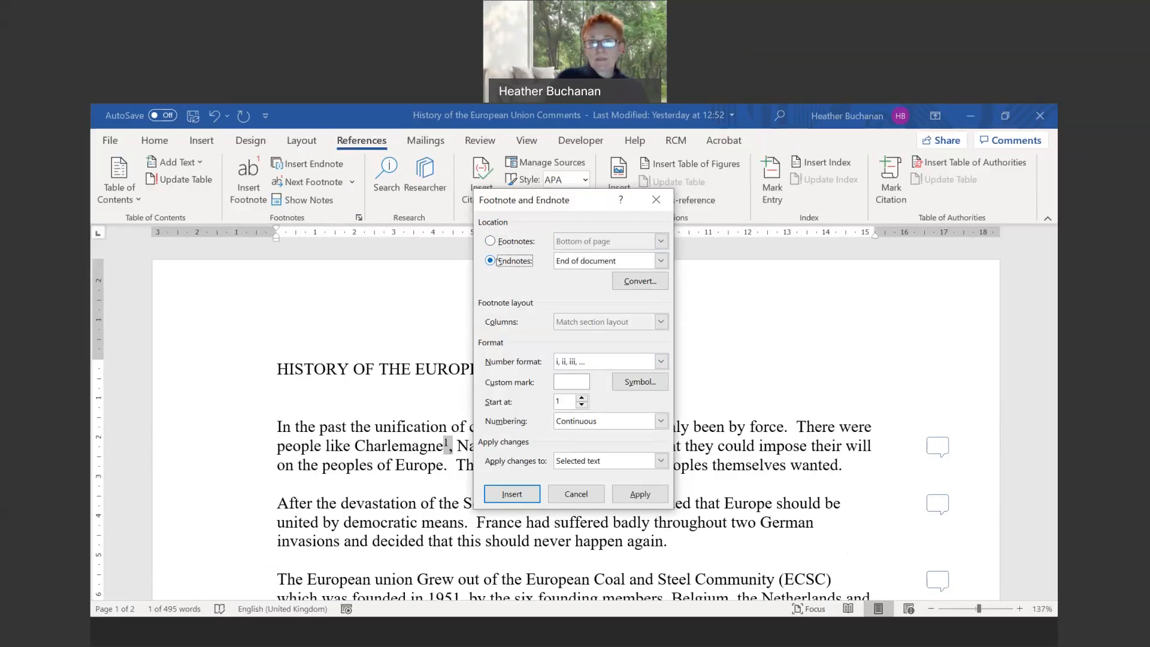
pyautogui.click(661, 261)
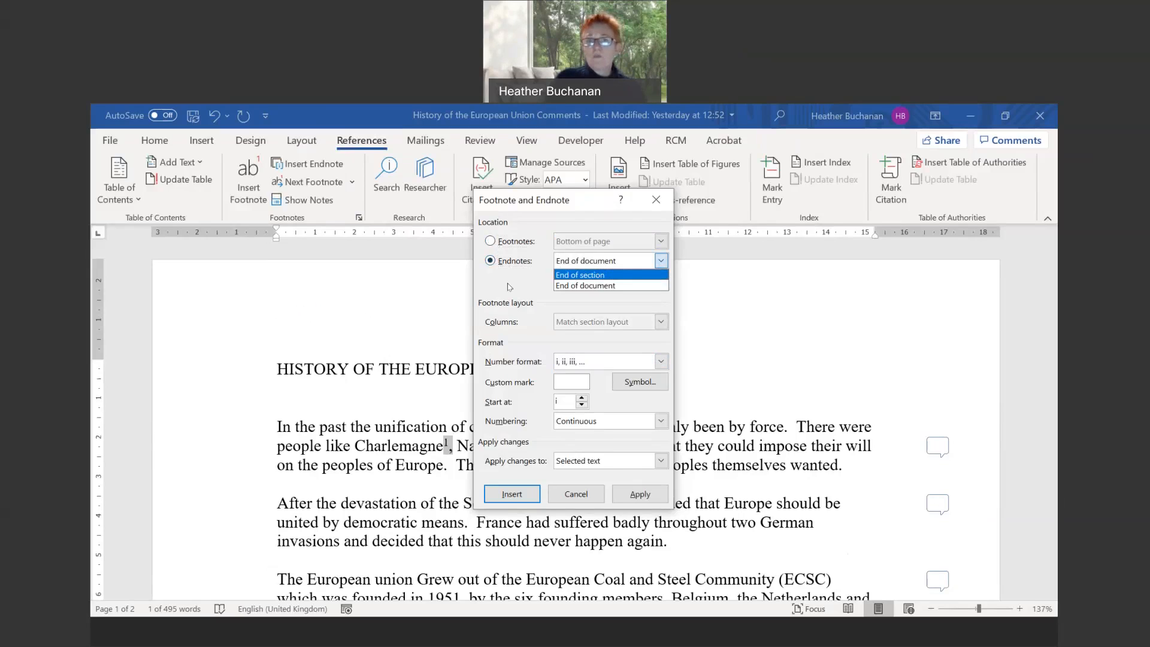
pyautogui.click(491, 242)
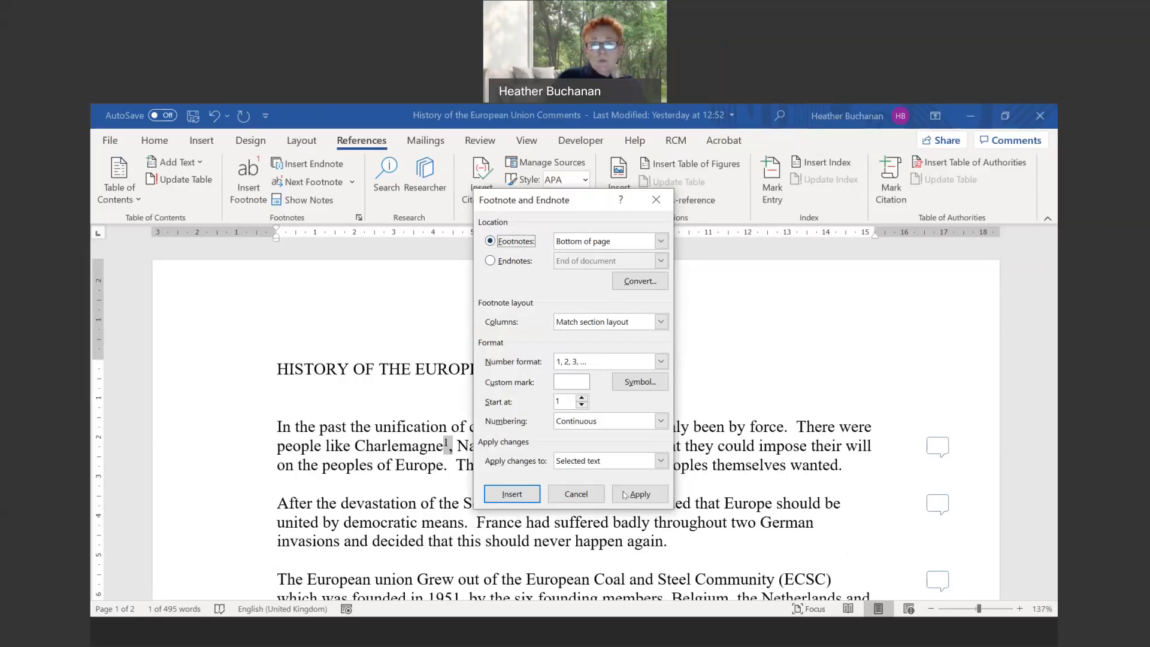
pyautogui.click(576, 494)
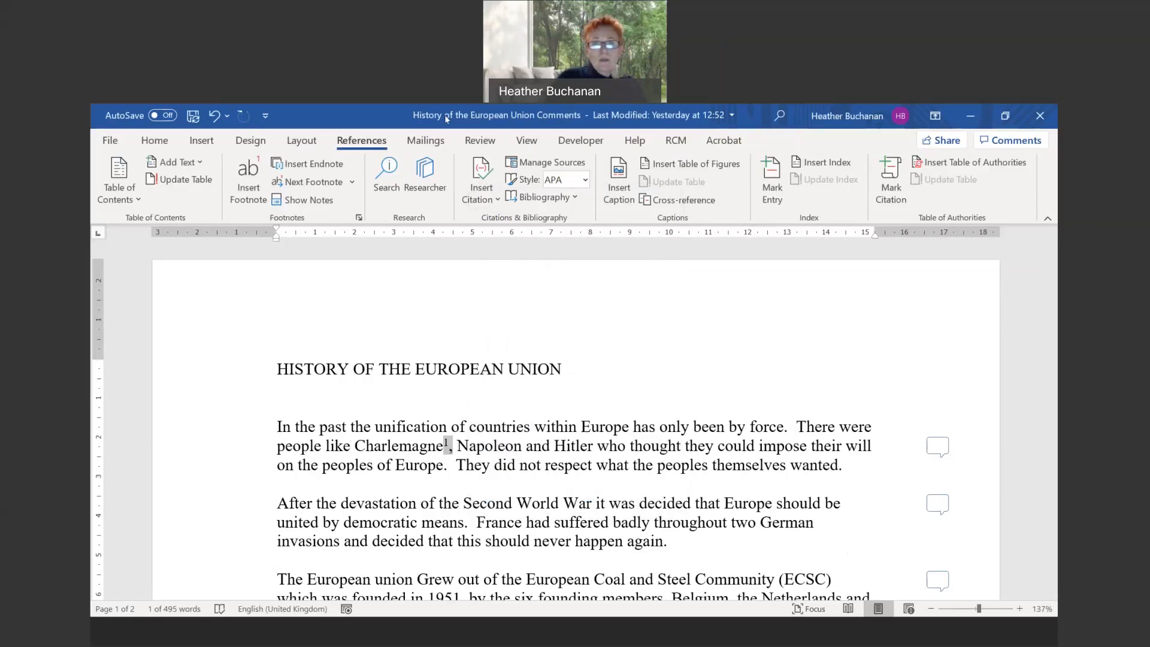